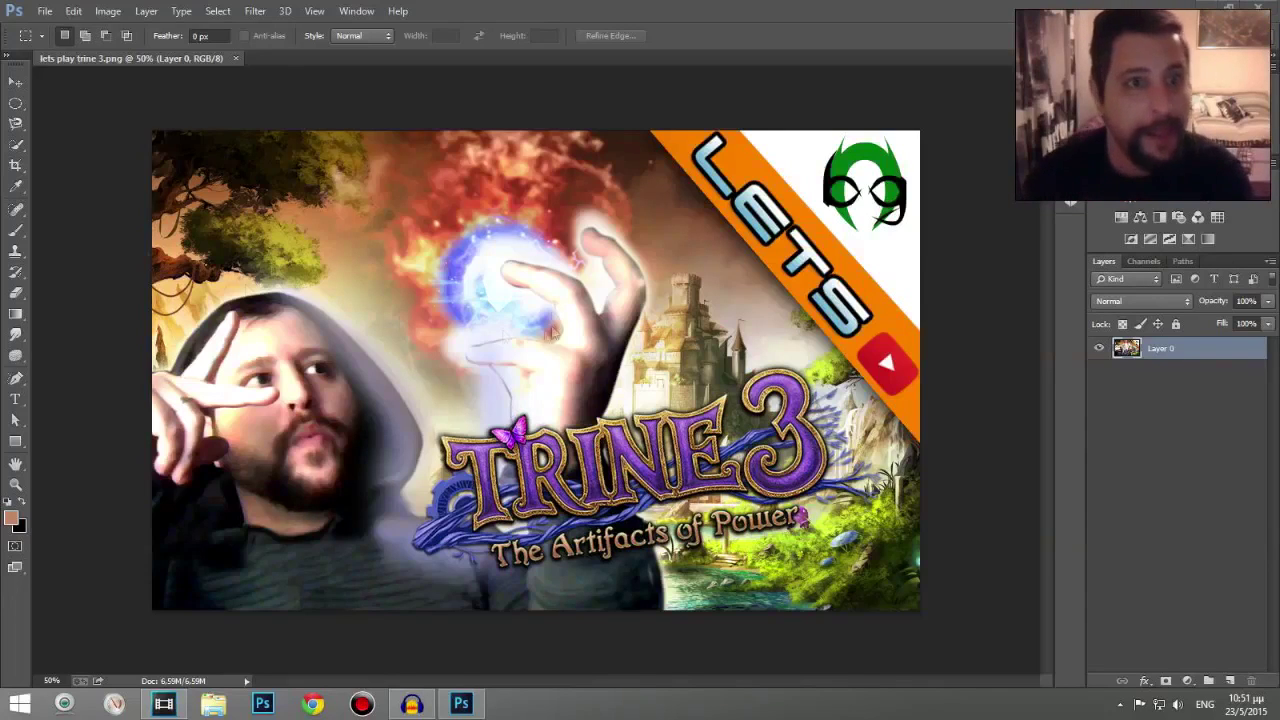
- Quick-select the glowing orb, hand, trees and sky in the Trine 3 artwork
{"action": "left_click", "coordinate": [16, 146]}
{"action": "mouse_move", "coordinate": [529, 286]}
{"action": "left_mouse_down"}
{"action": "mouse_move", "coordinate": [560, 360]}
{"action": "mouse_move", "coordinate": [612, 248]}
{"action": "left_mouse_up"}
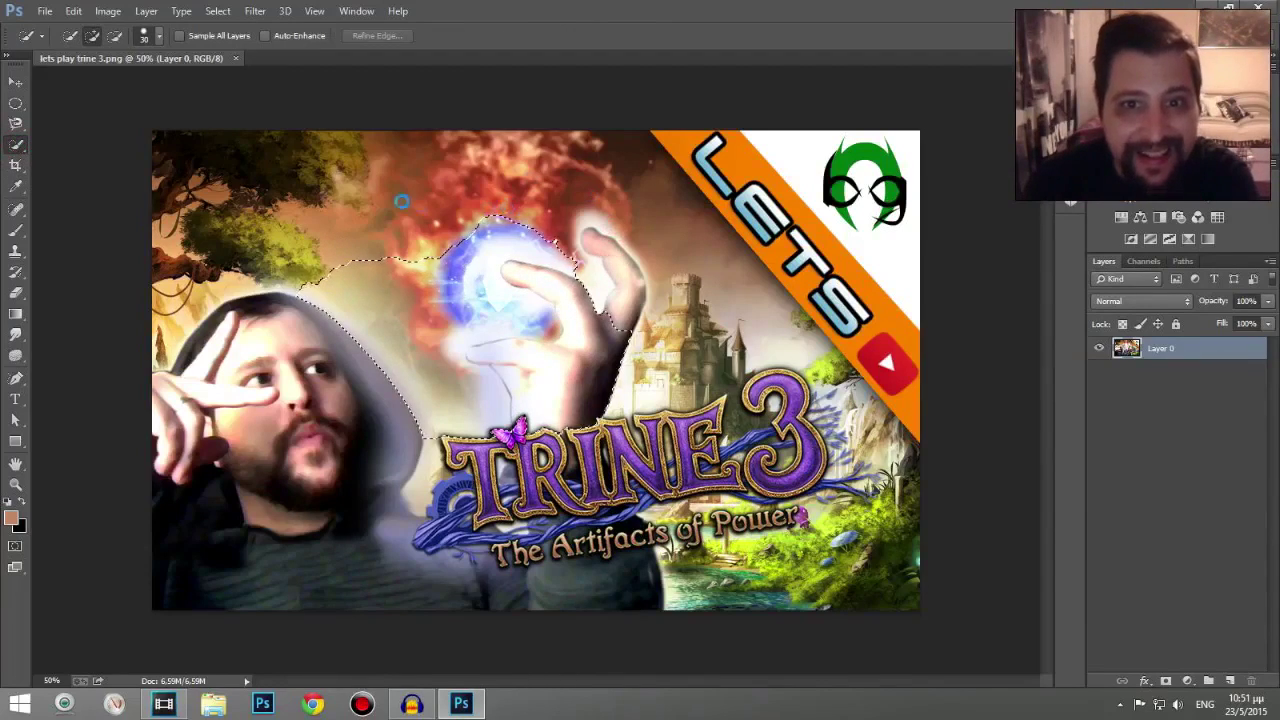
{"action": "left_click", "coordinate": [655, 204]}
- Paint brown brush strokes over the hand and a horizontal stroke across the image
{"action": "right_click", "coordinate": [16, 229]}
{"action": "left_click", "coordinate": [80, 226]}
{"action": "mouse_move", "coordinate": [516, 272]}
{"action": "left_mouse_down"}
{"action": "mouse_move", "coordinate": [640, 262]}
{"action": "mouse_move", "coordinate": [630, 340]}
{"action": "left_mouse_up"}
{"action": "left_click", "coordinate": [345, 313], "text": "shift"}
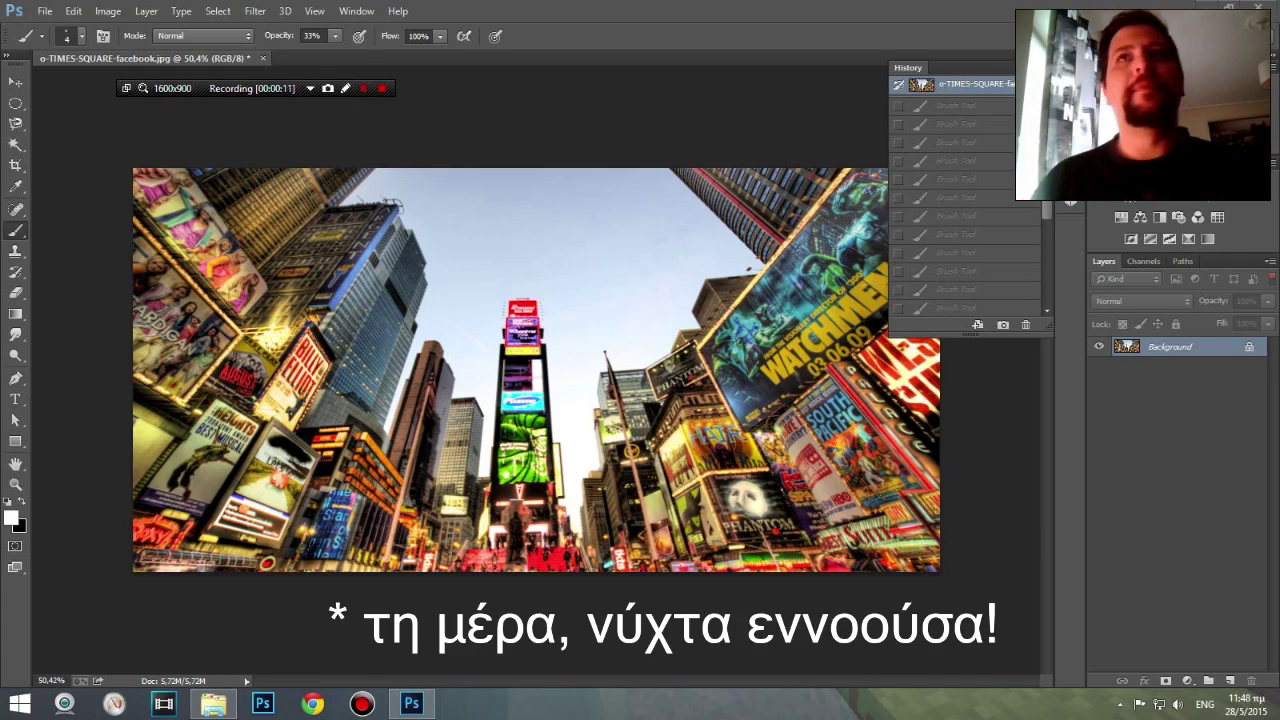
- Close the History panel, switch to the Move tool and zoom the canvas to 61%
{"action": "left_click", "coordinate": [974, 238]}
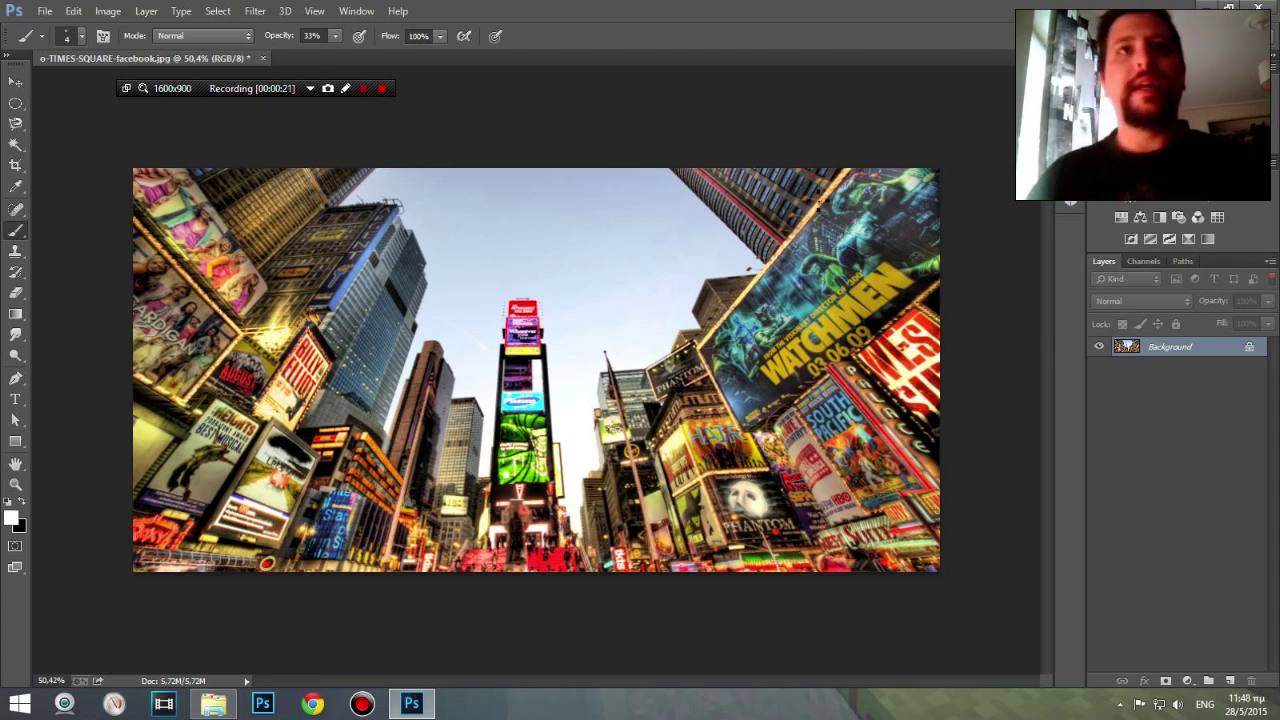
{"action": "left_click", "coordinate": [16, 80]}
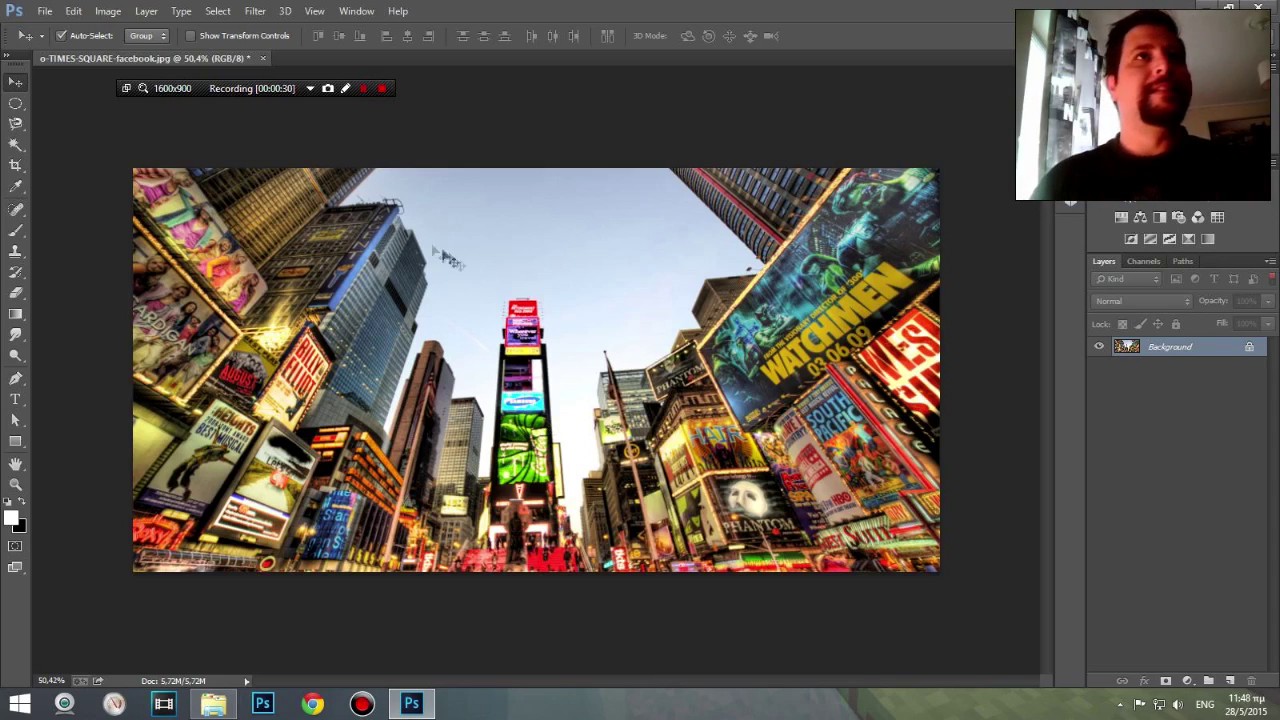
{"action": "scroll", "coordinate": [497, 385], "scroll_direction": "up", "scroll_amount": 2}
{"action": "scroll", "coordinate": [450, 345], "scroll_direction": "down", "scroll_amount": 2}
{"action": "scroll", "coordinate": [400, 305], "scroll_direction": "up", "scroll_amount": 1}
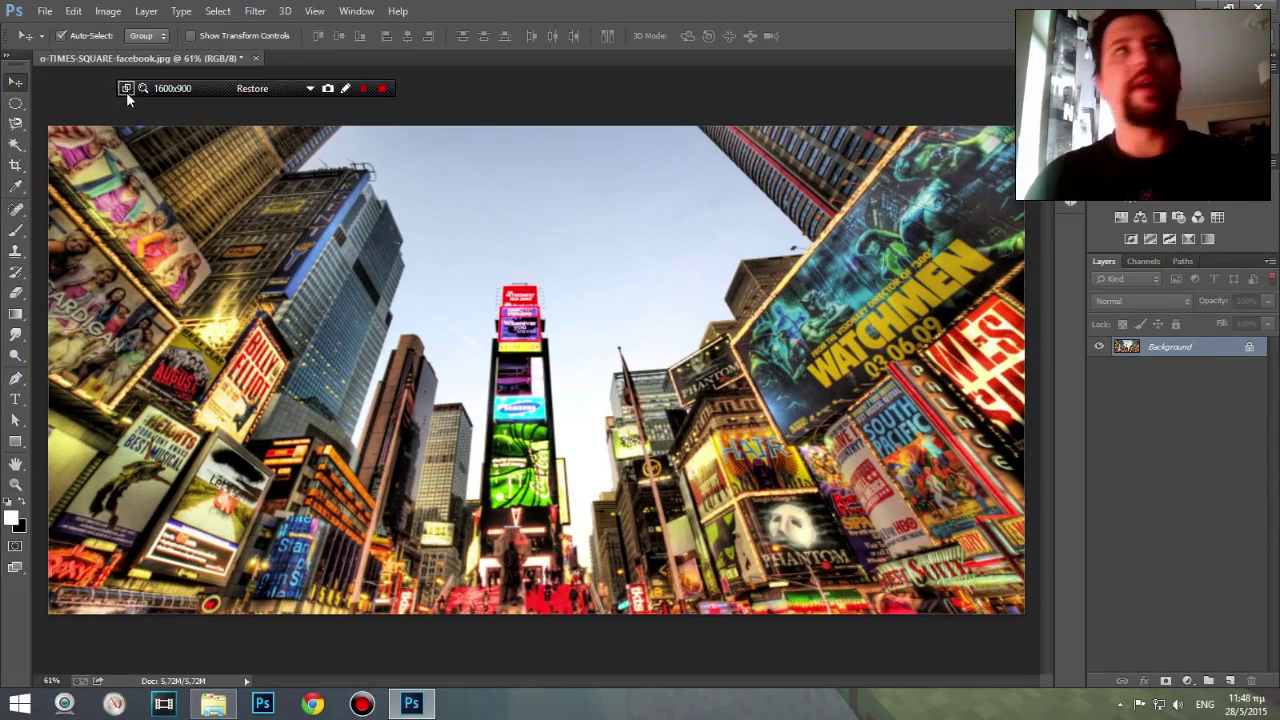
- Apply Hue/Saturation with Saturation lowered to -63 for muted colours
{"action": "left_click", "coordinate": [110, 14]}
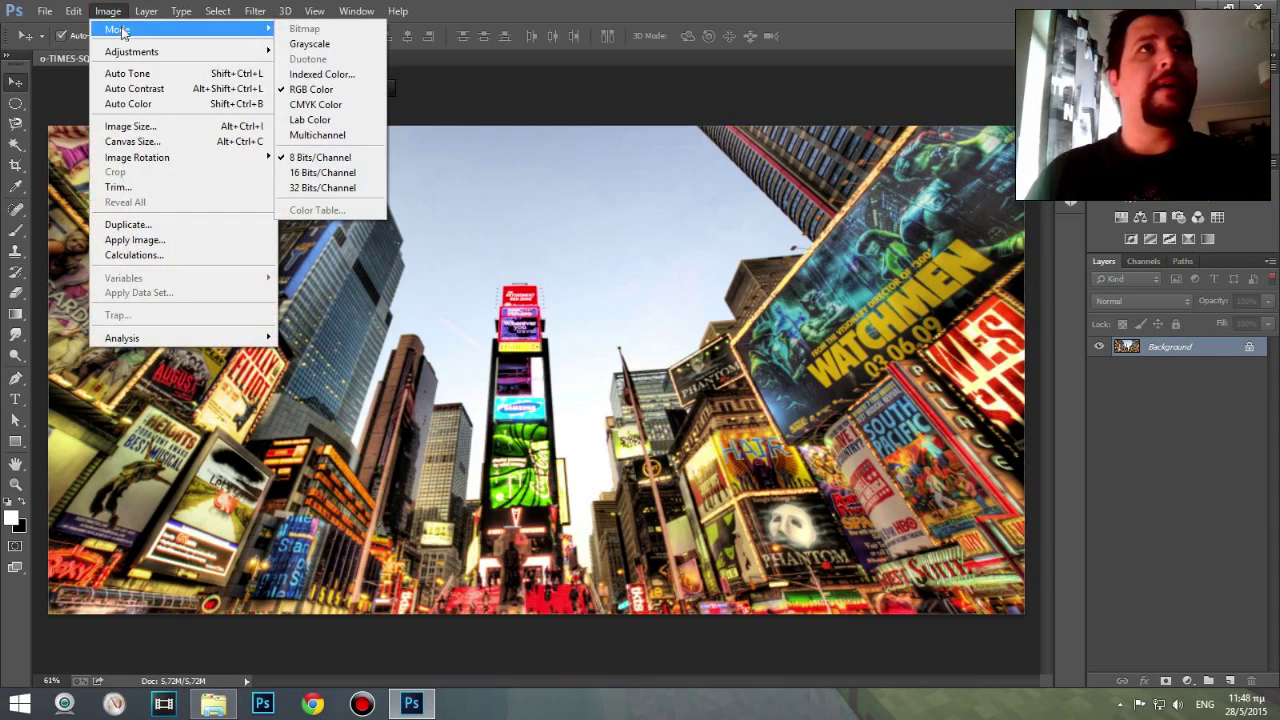
{"action": "mouse_move", "coordinate": [131, 51]}
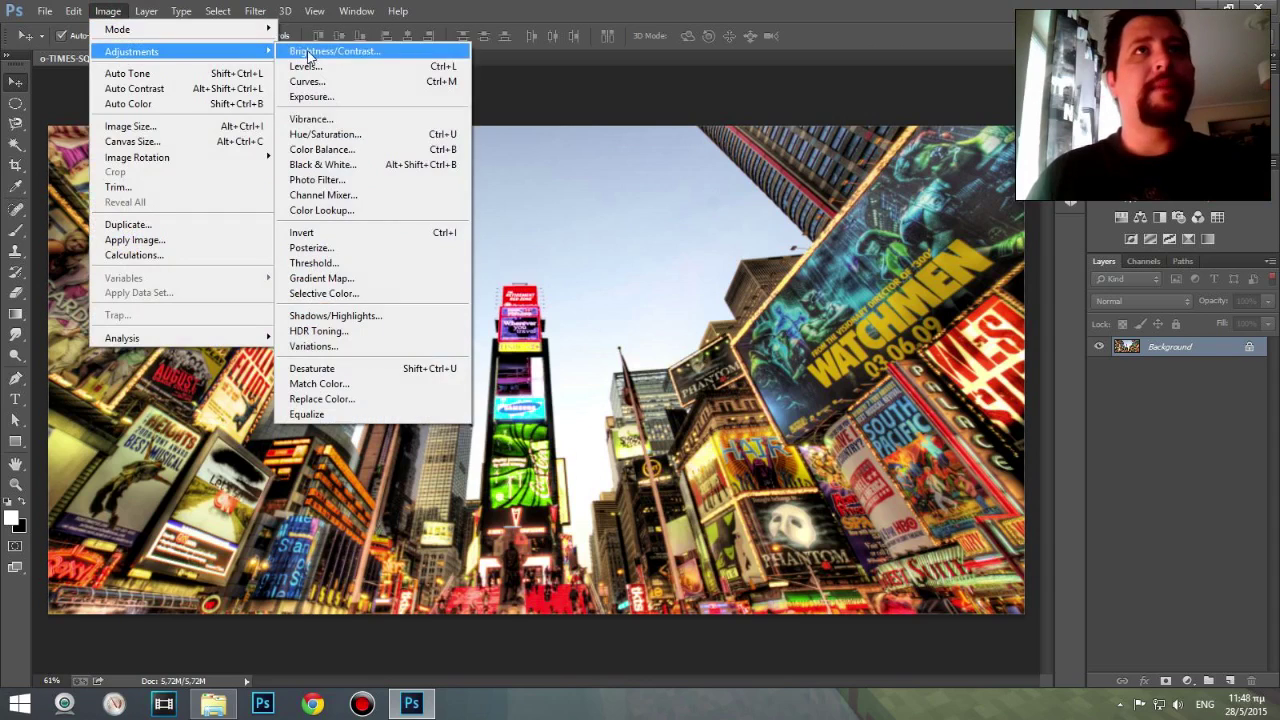
{"action": "left_click", "coordinate": [322, 134]}
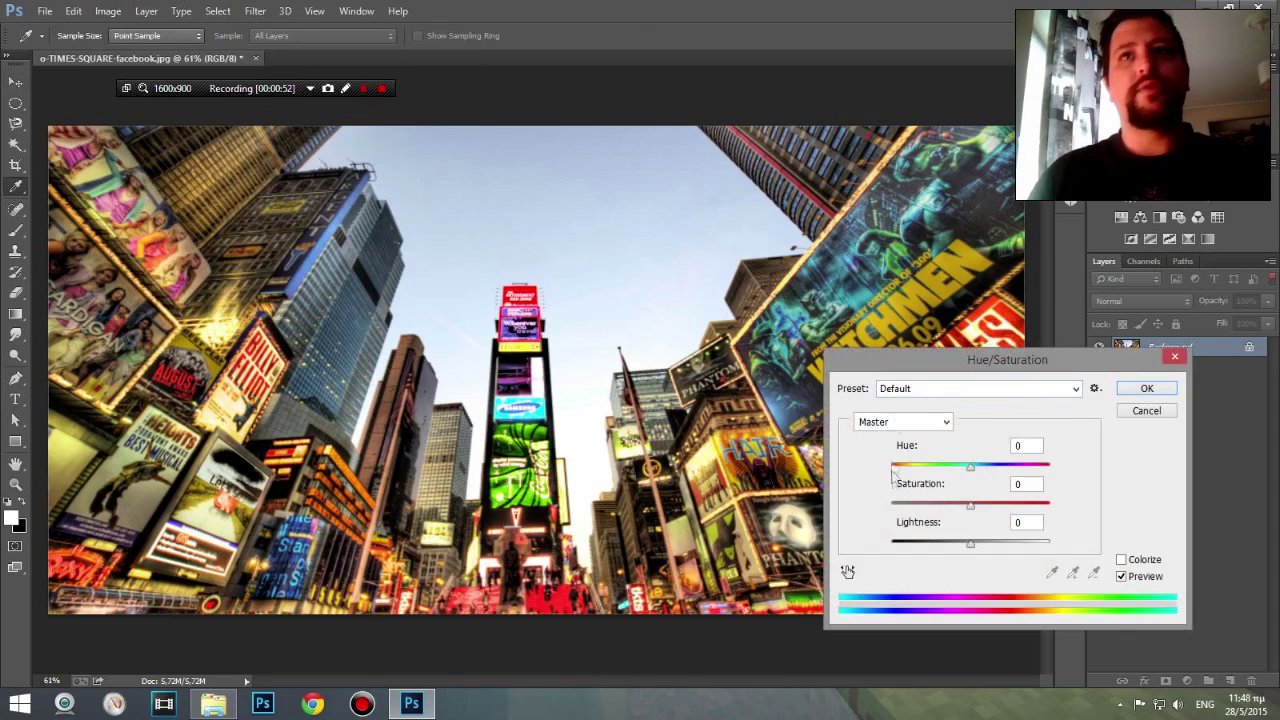
{"action": "left_click_drag", "start_coordinate": [970, 504], "coordinate": [916, 504]}
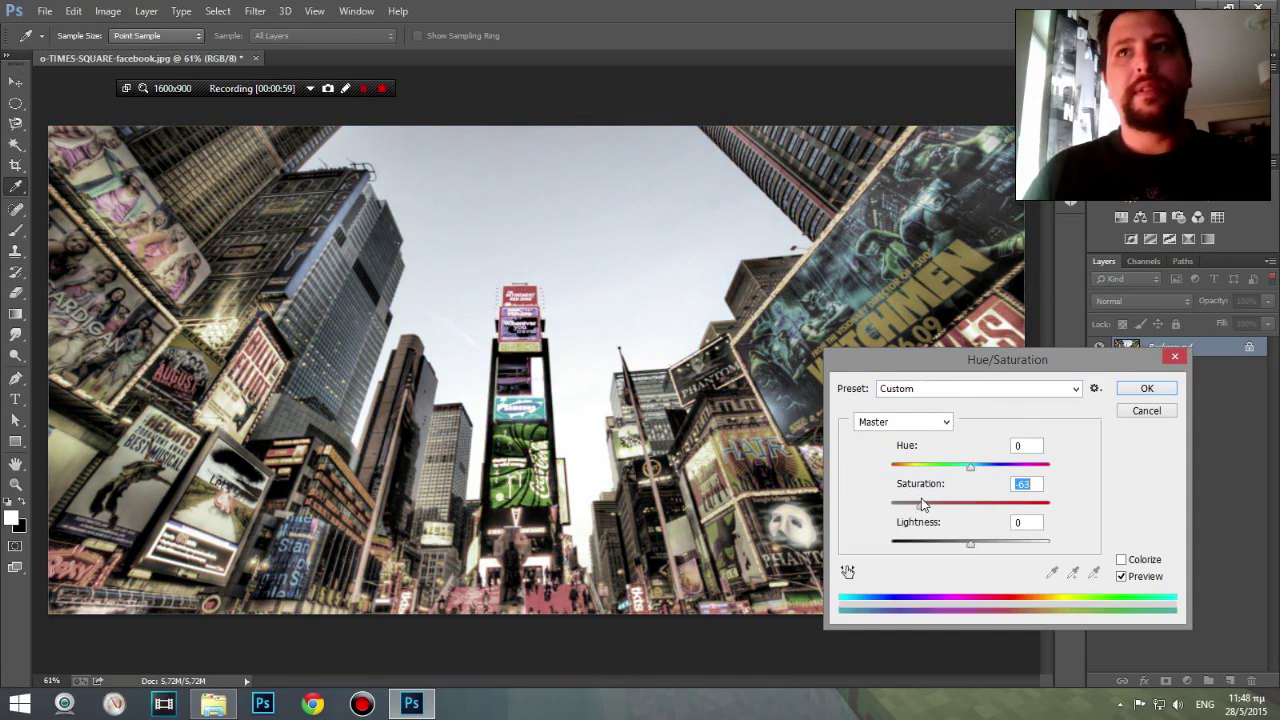
{"action": "left_click", "coordinate": [1143, 390]}
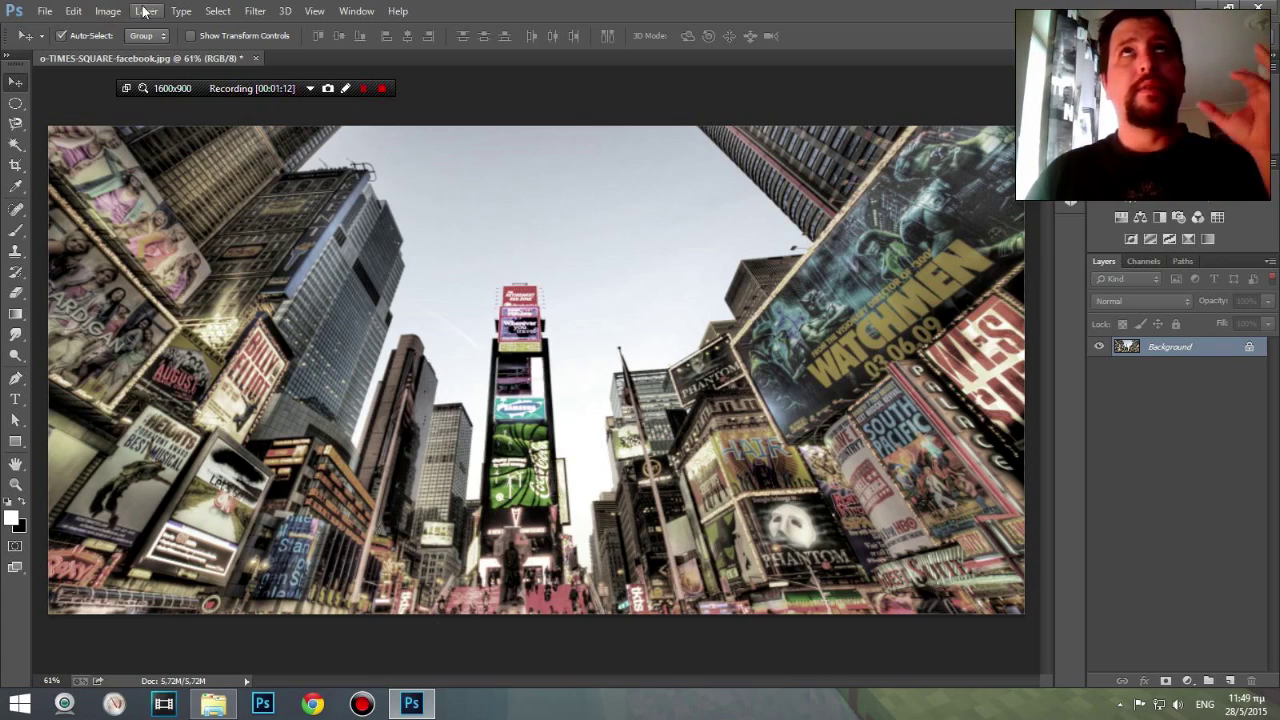
- Open the Layer menu to look for the colour adjustment commands
{"action": "left_click", "coordinate": [146, 12]}
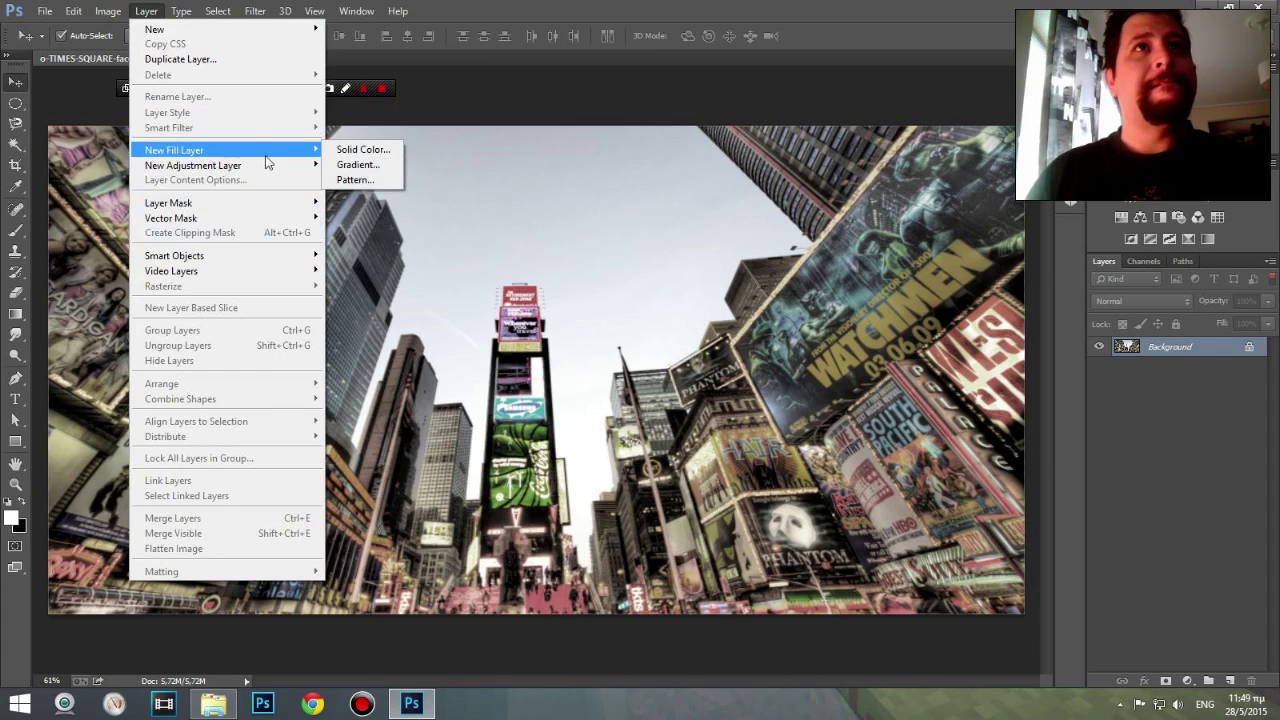
{"action": "mouse_move", "coordinate": [108, 11]}
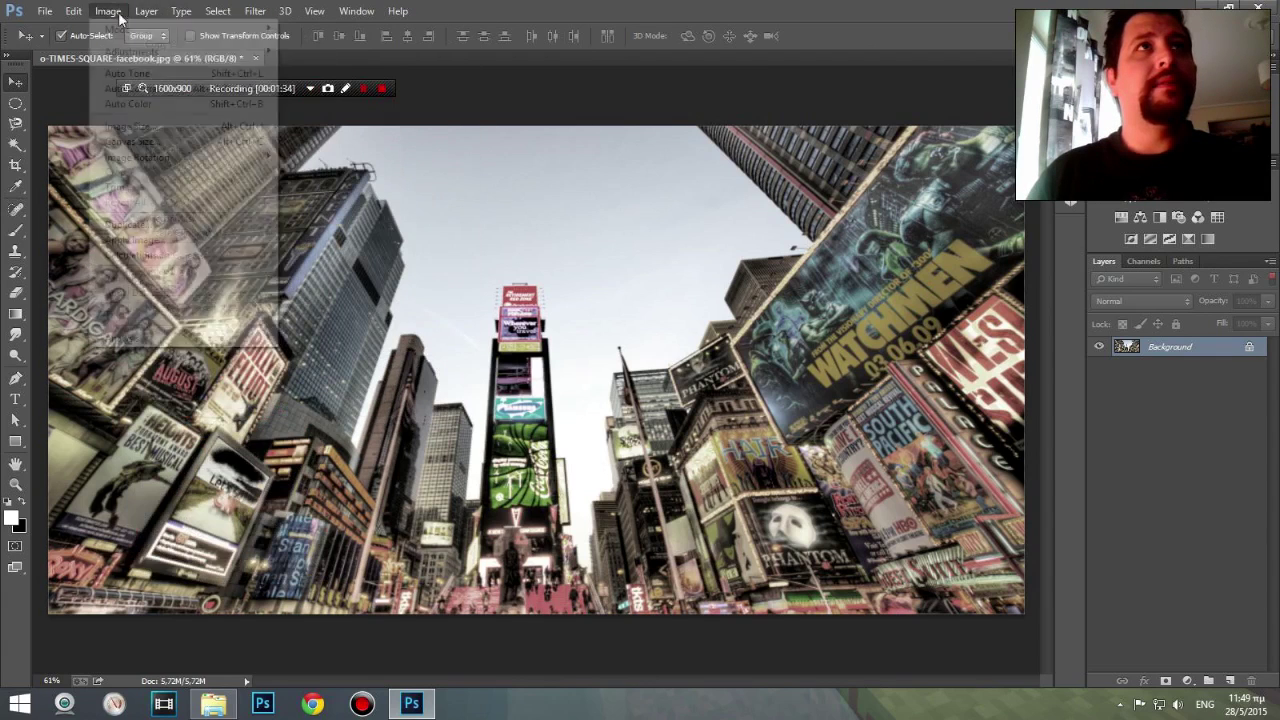
{"action": "mouse_move", "coordinate": [131, 51]}
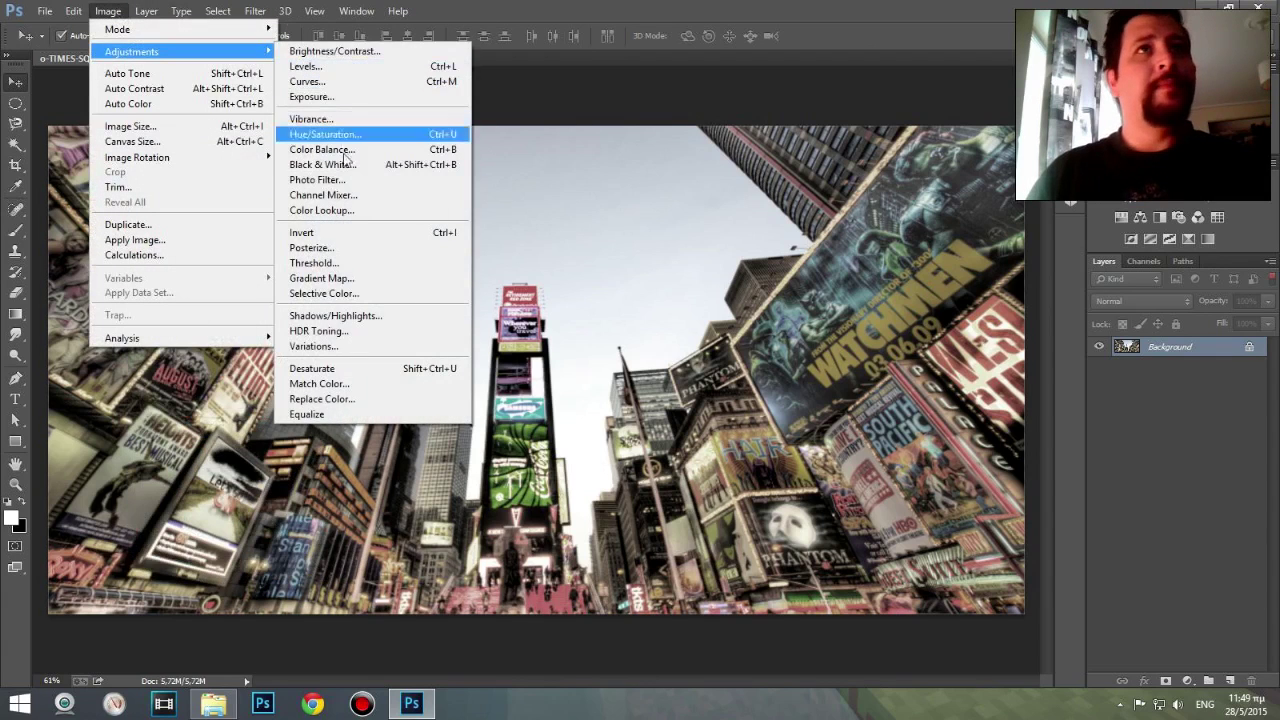
- Start a Photo Filter with the Blue preset, Preserve Luminosity off and a high density
{"action": "left_click", "coordinate": [358, 179]}
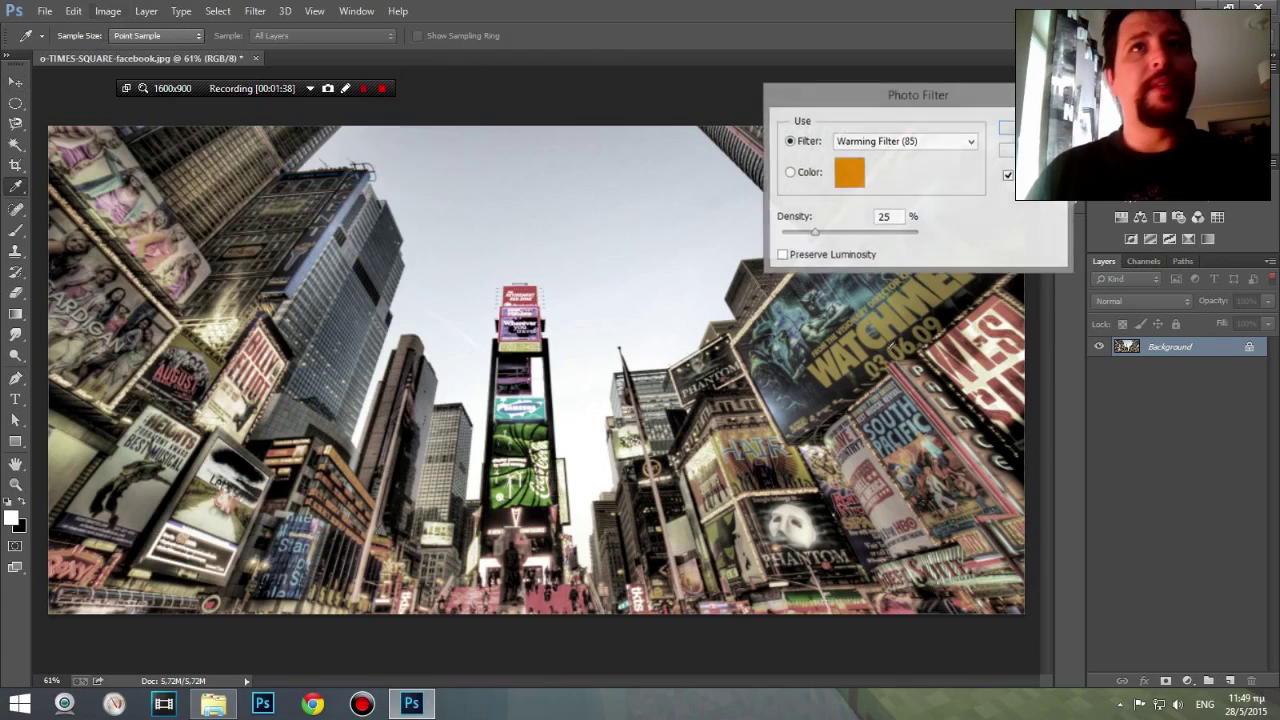
{"action": "left_click", "coordinate": [866, 142]}
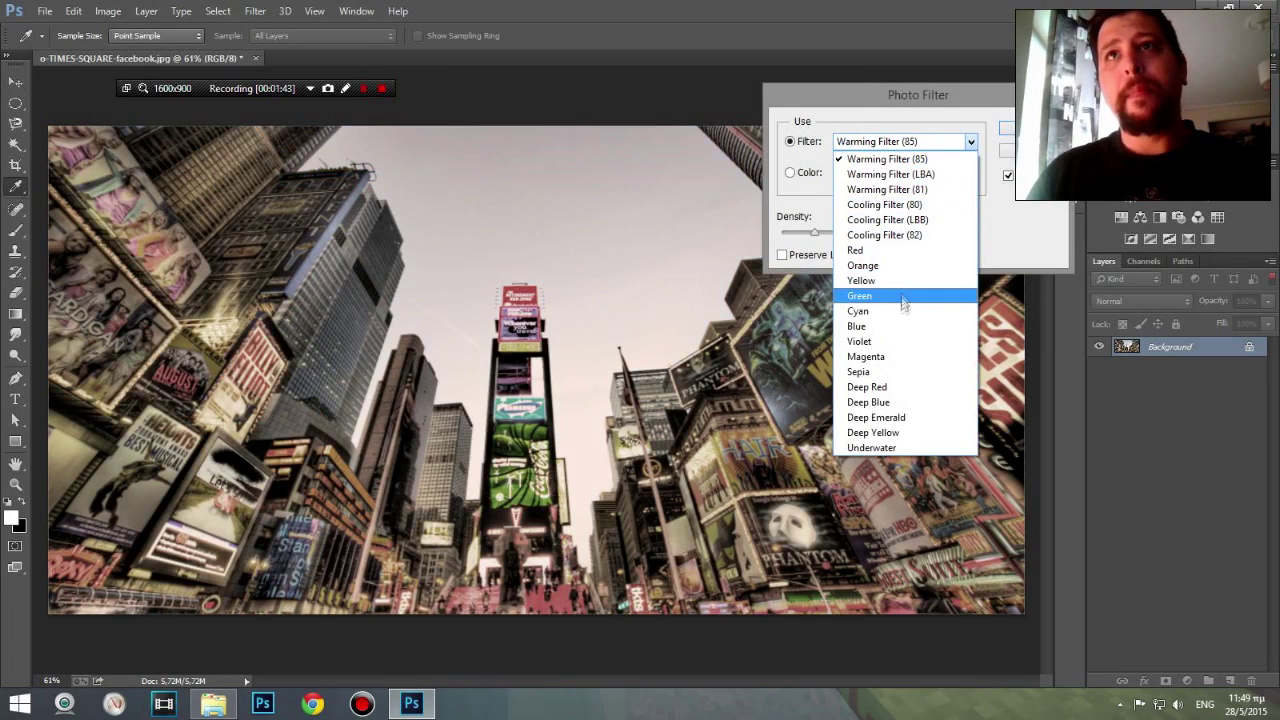
{"action": "left_click", "coordinate": [898, 326]}
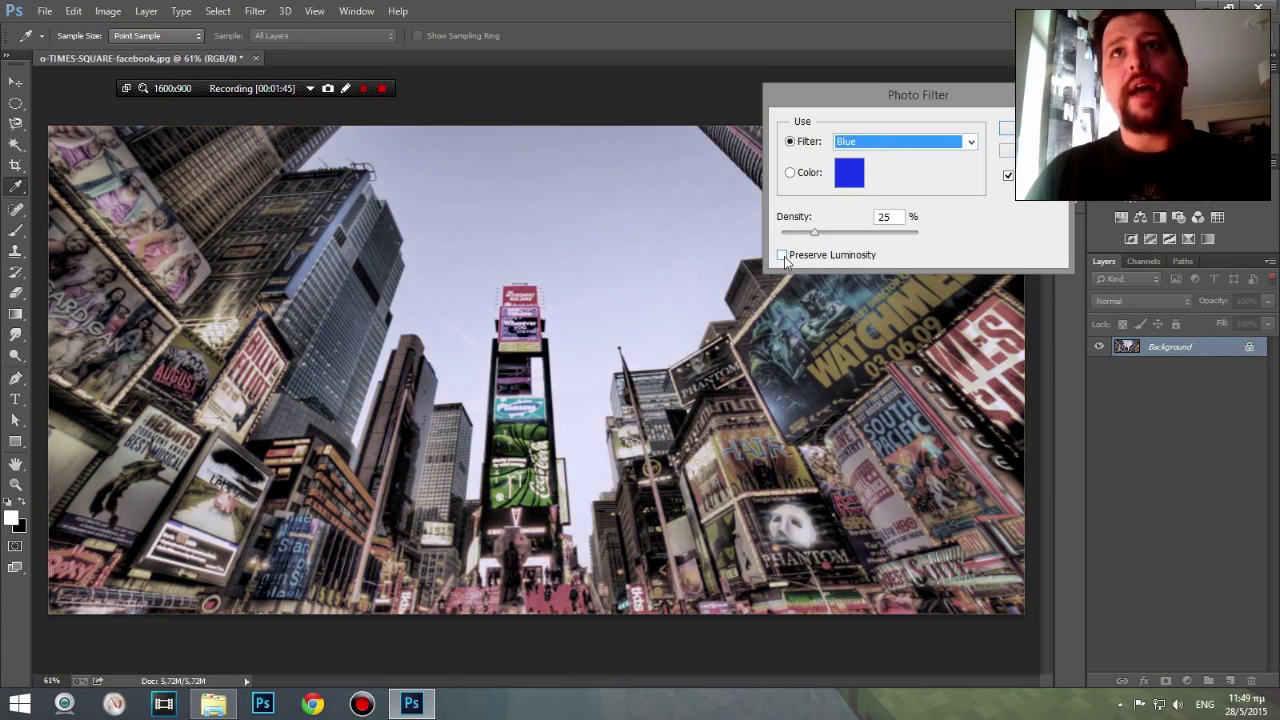
{"action": "left_click", "coordinate": [782, 256]}
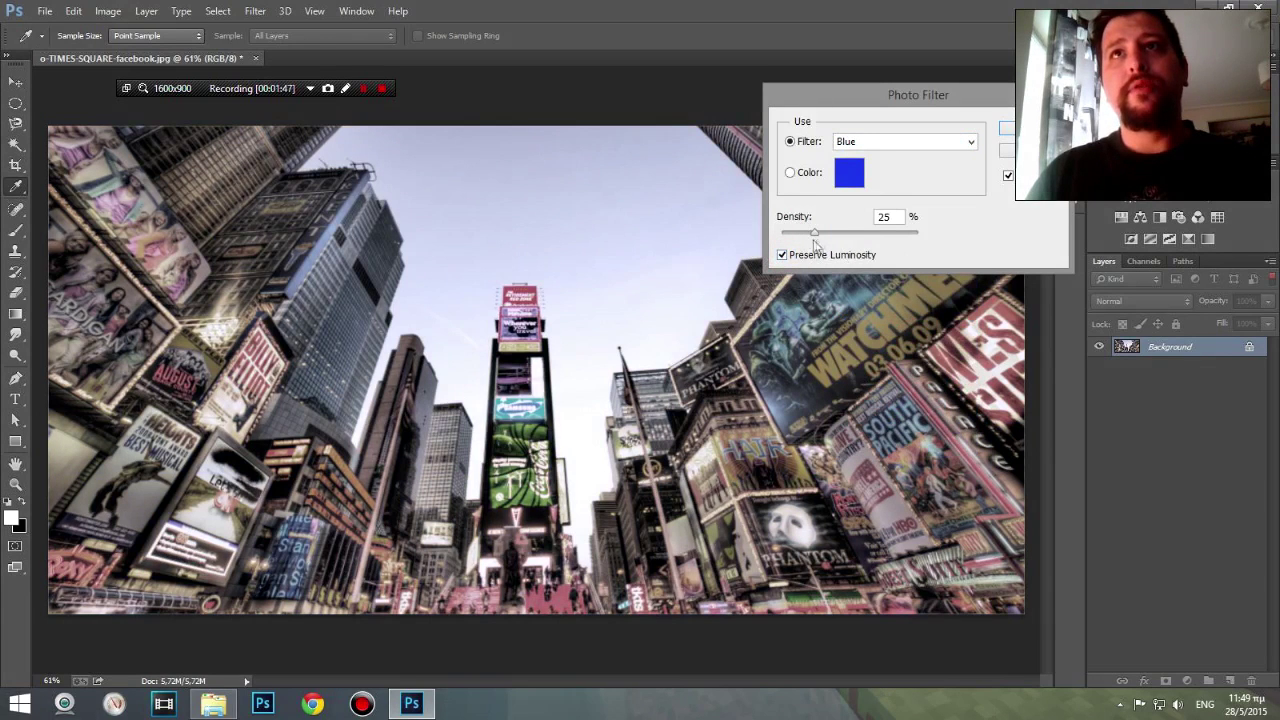
{"action": "left_click_drag", "start_coordinate": [814, 234], "coordinate": [951, 234]}
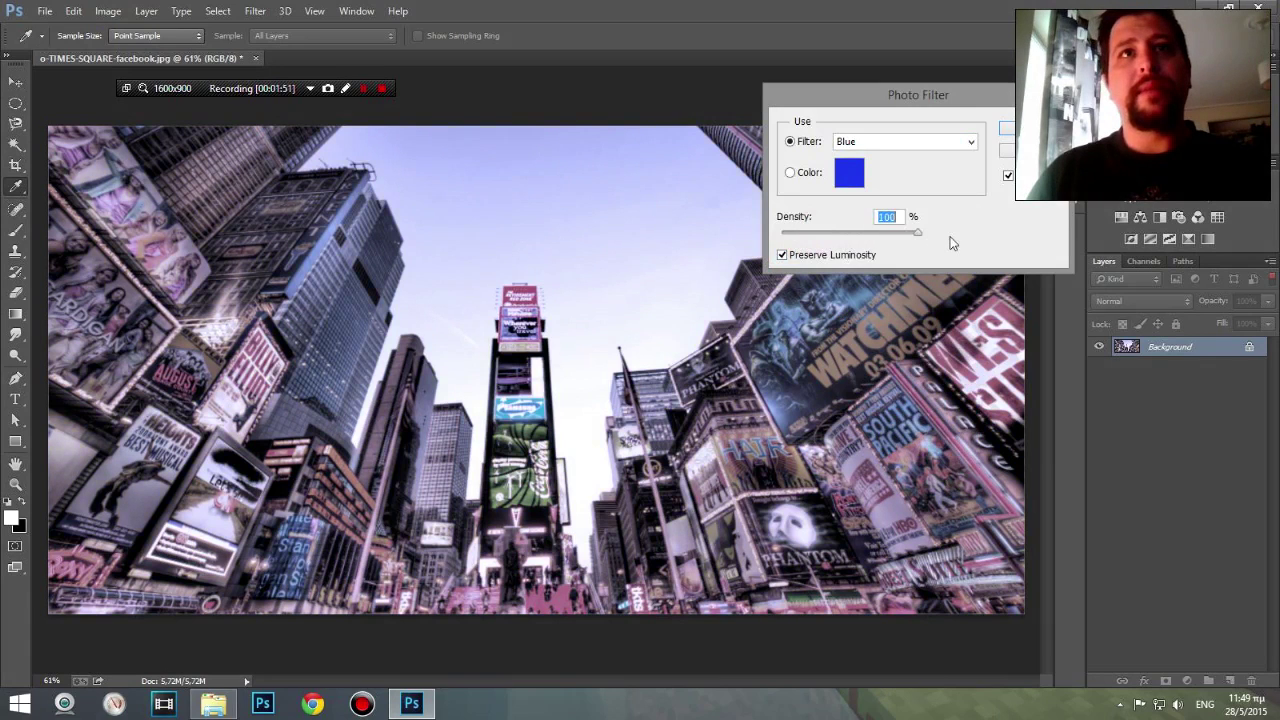
{"action": "left_click_drag", "start_coordinate": [917, 232], "coordinate": [826, 233]}
{"action": "left_click", "coordinate": [783, 256]}
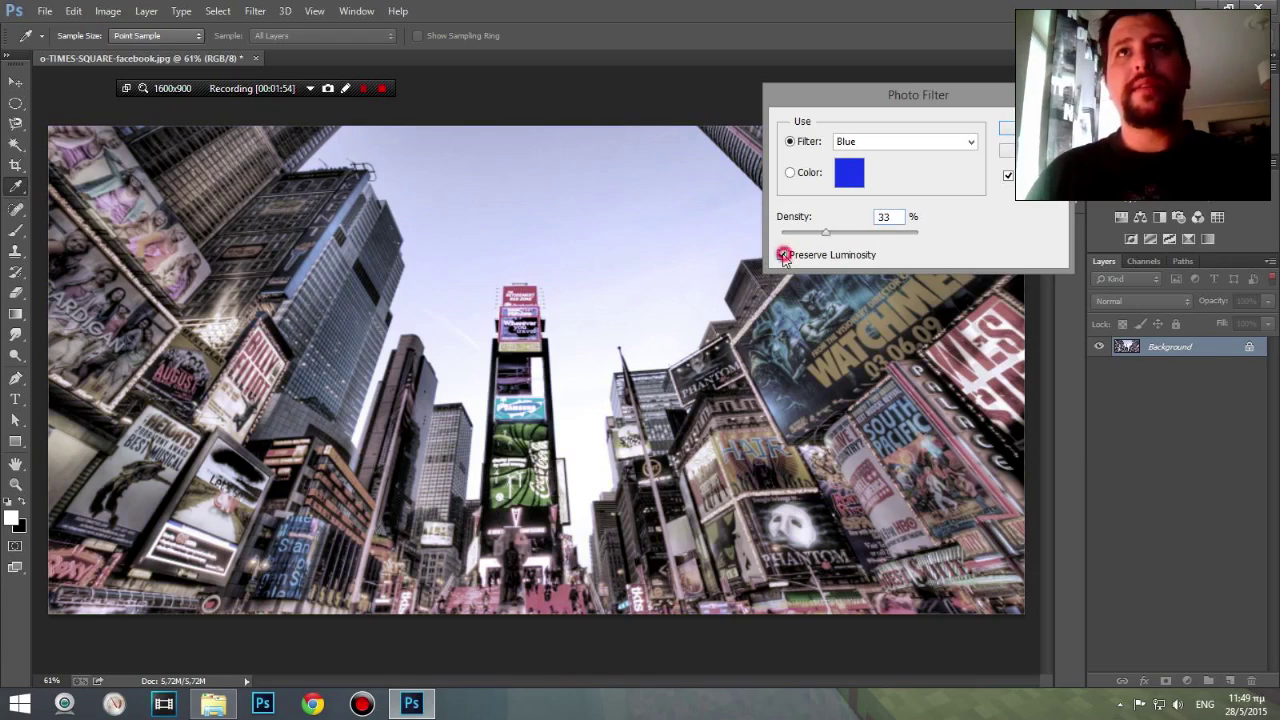
{"action": "left_click_drag", "start_coordinate": [828, 234], "coordinate": [911, 241]}
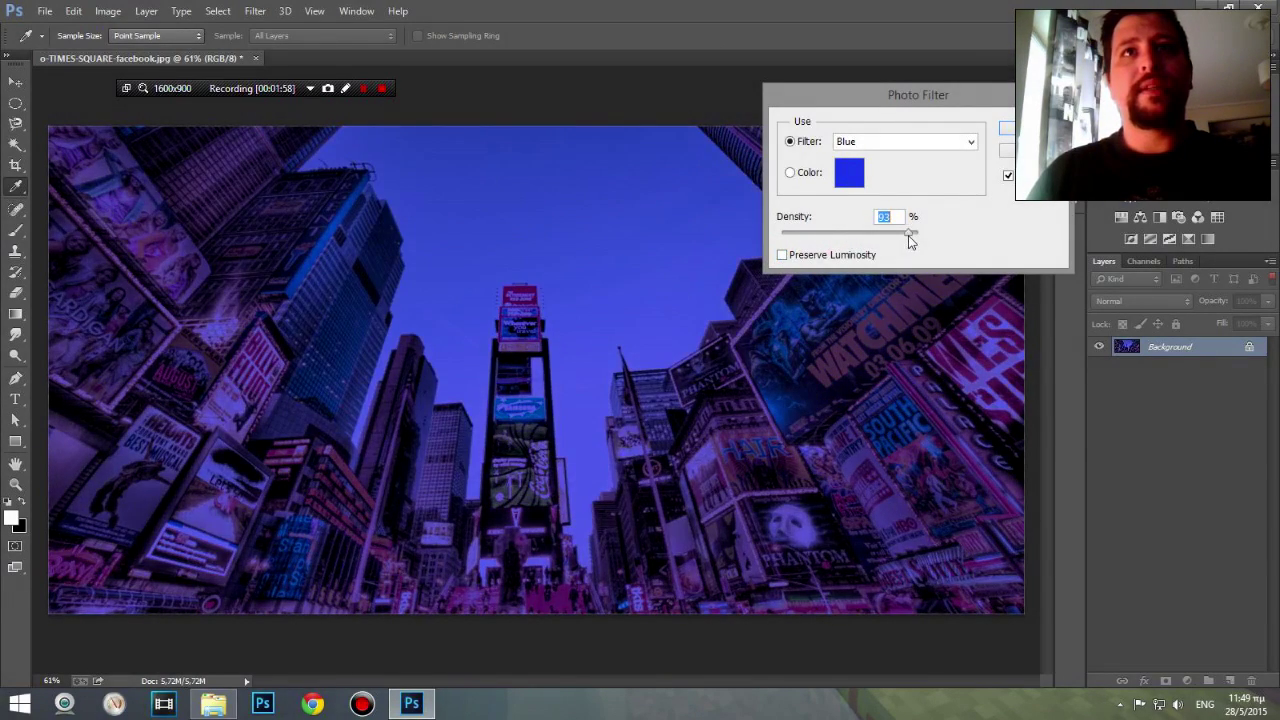
- Change the filter colour to dark navy #081153, set density to about 97% and apply
{"action": "left_click", "coordinate": [862, 178]}
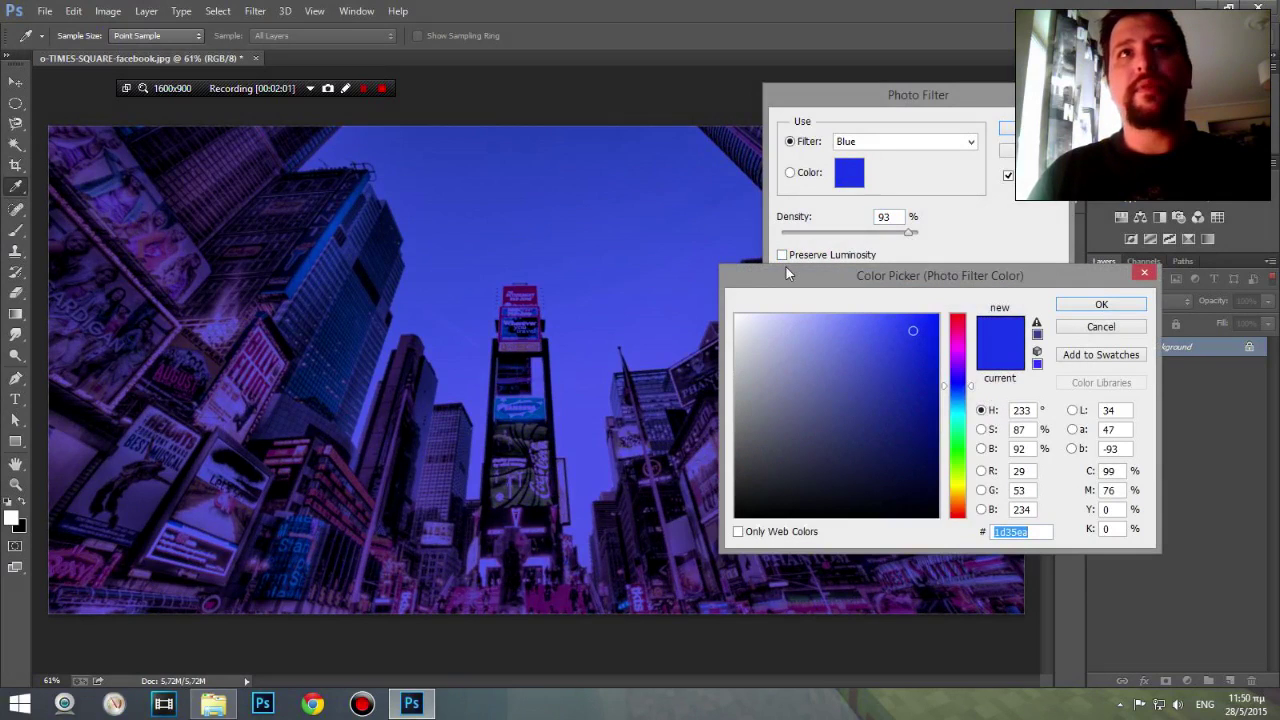
{"action": "left_click", "coordinate": [901, 386]}
{"action": "left_click_drag", "start_coordinate": [901, 386], "coordinate": [922, 469]}
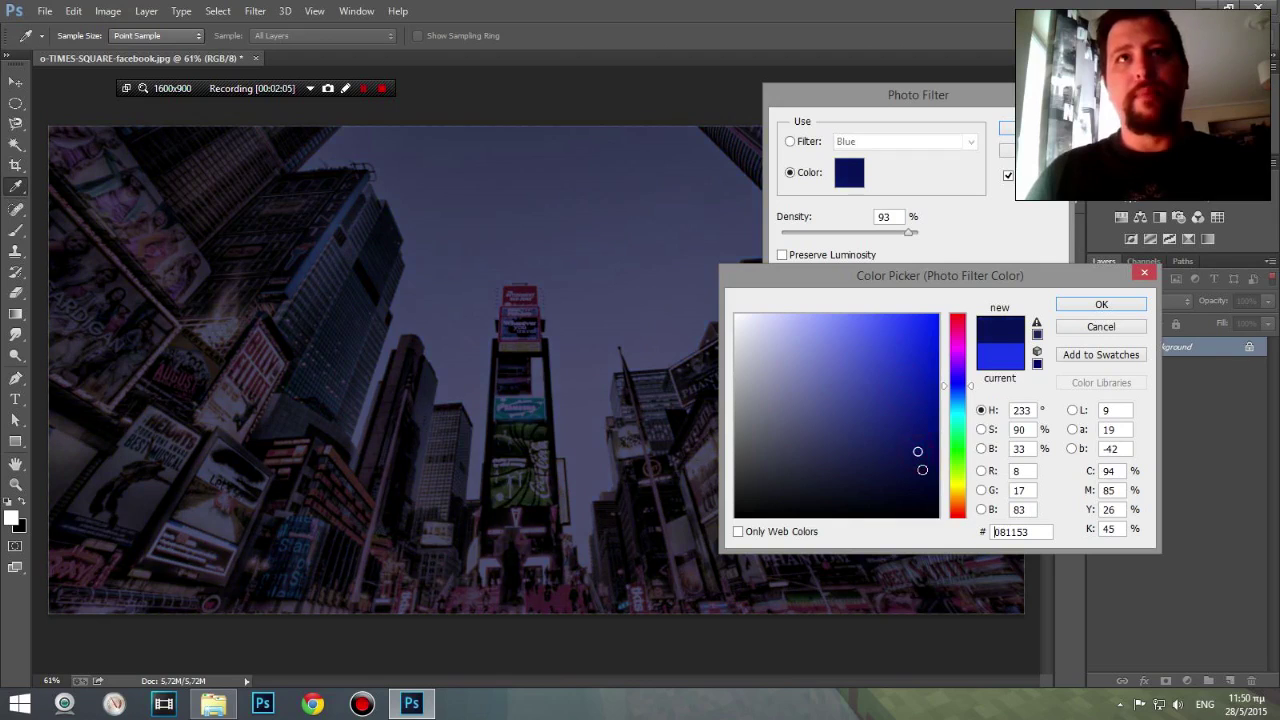
{"action": "left_click", "coordinate": [1116, 310]}
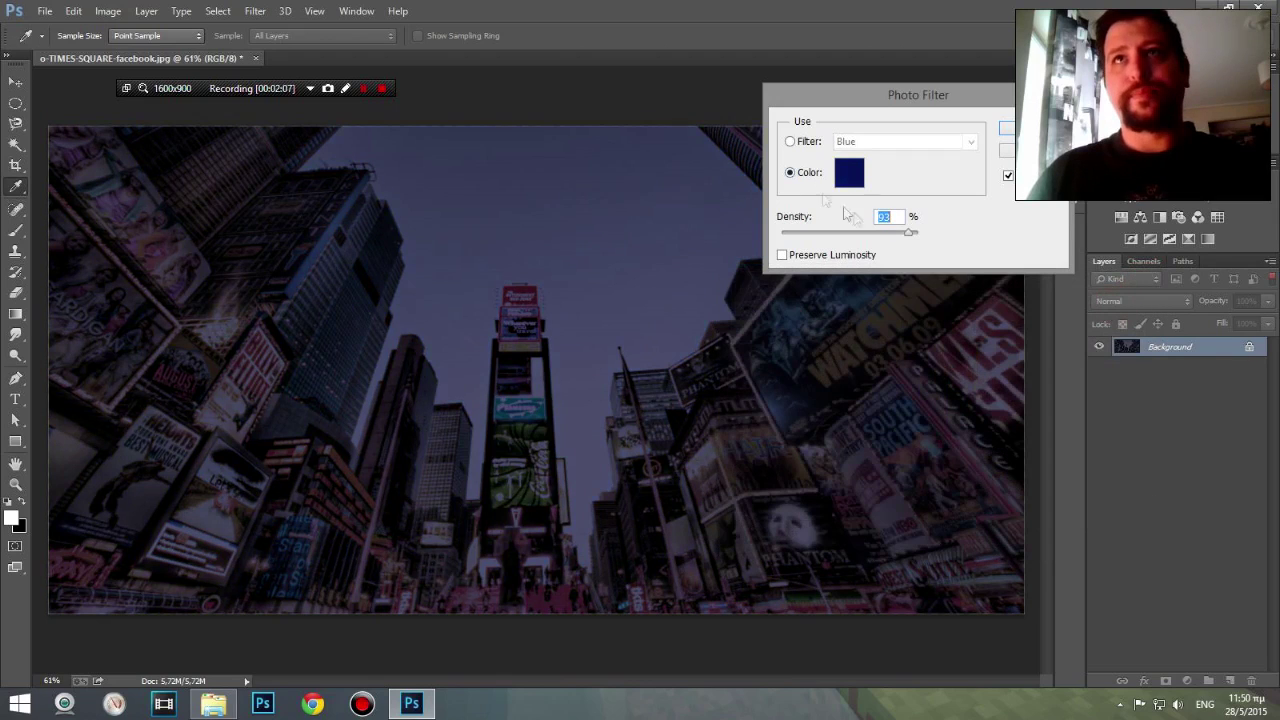
{"action": "mouse_move", "coordinate": [910, 233]}
{"action": "left_mouse_down"}
{"action": "mouse_move", "coordinate": [893, 233]}
{"action": "mouse_move", "coordinate": [914, 238]}
{"action": "left_mouse_up"}
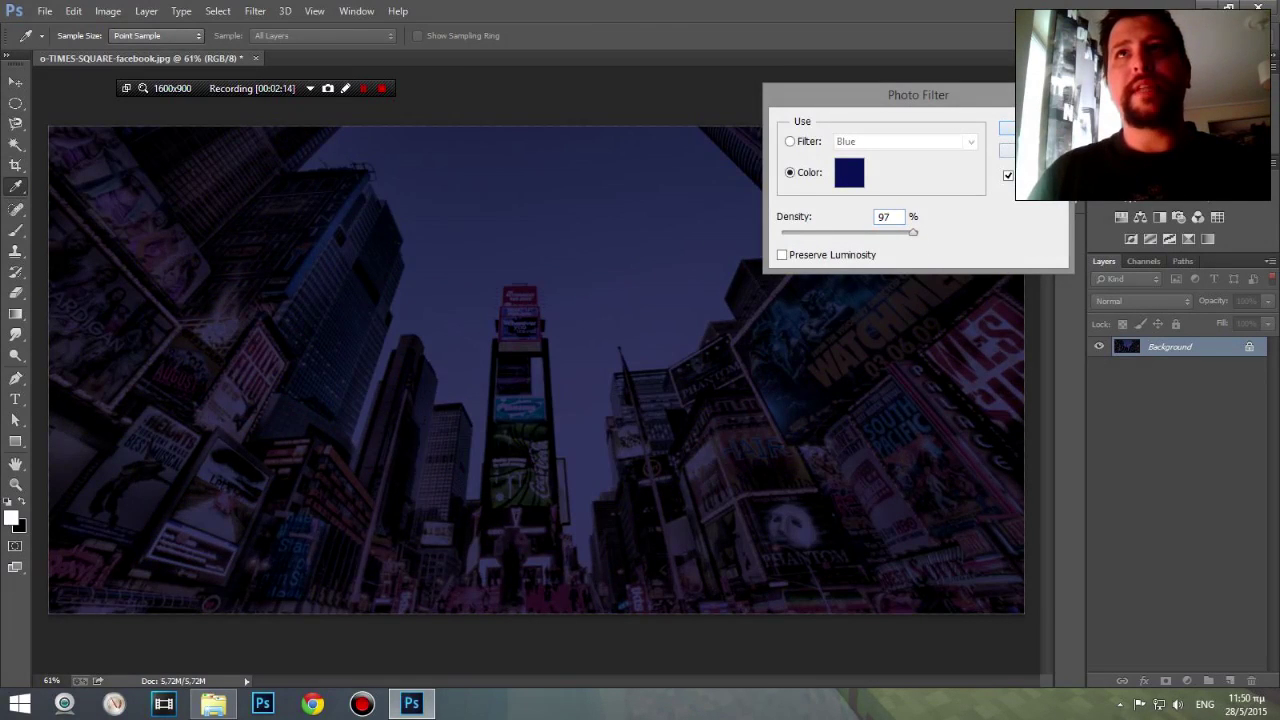
{"action": "key", "text": "Return"}
{"action": "key", "text": "v"}
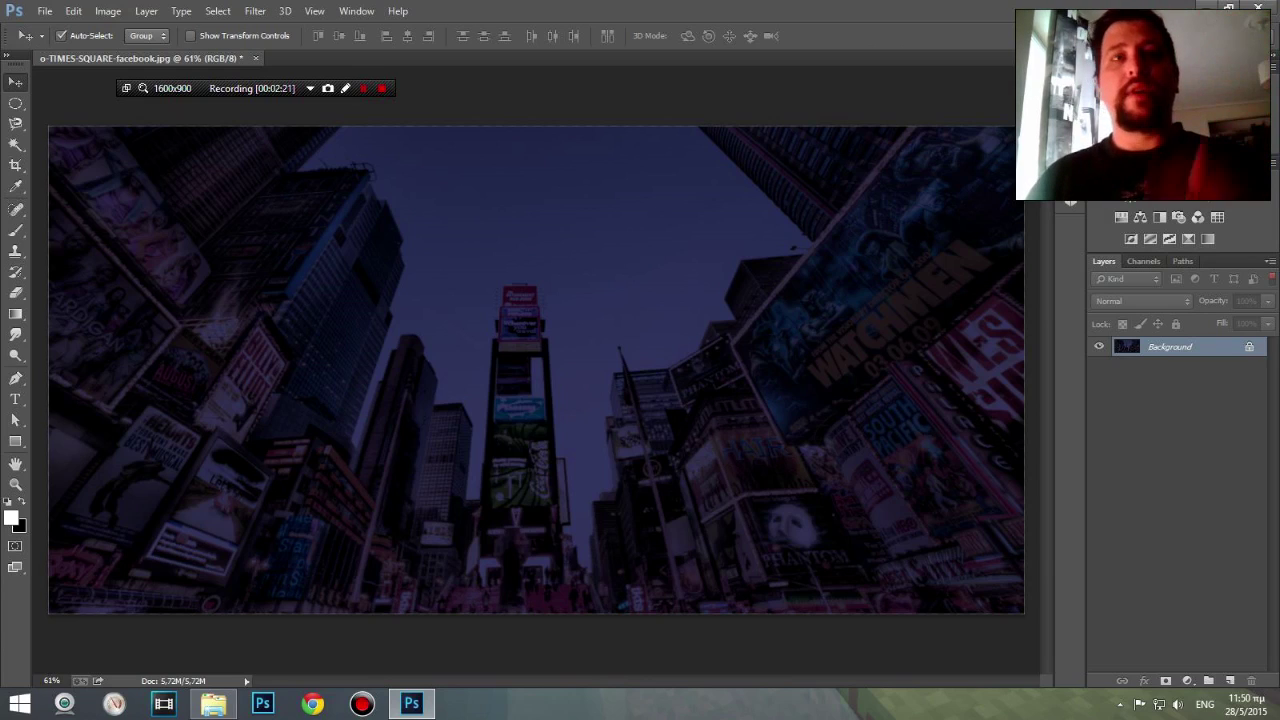
- Add a Black, White gradient fill layer and lower its opacity to 51%
{"action": "left_click", "coordinate": [110, 11]}
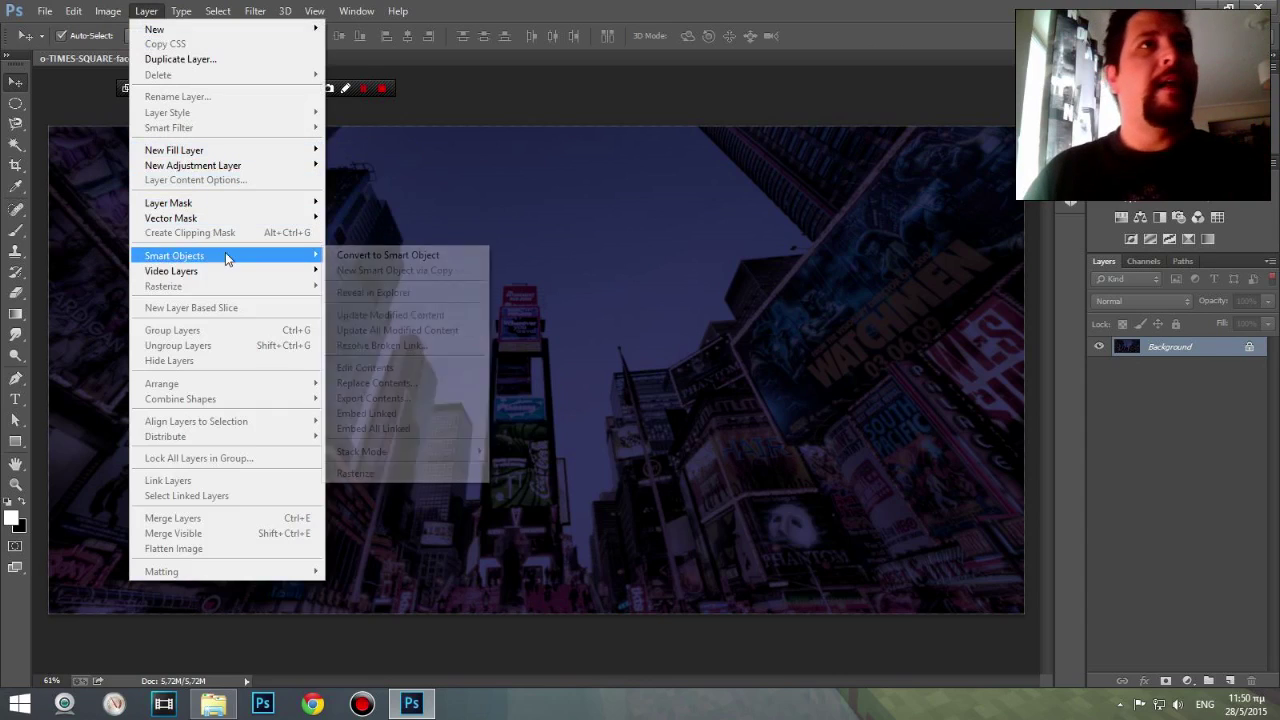
{"action": "mouse_move", "coordinate": [175, 150]}
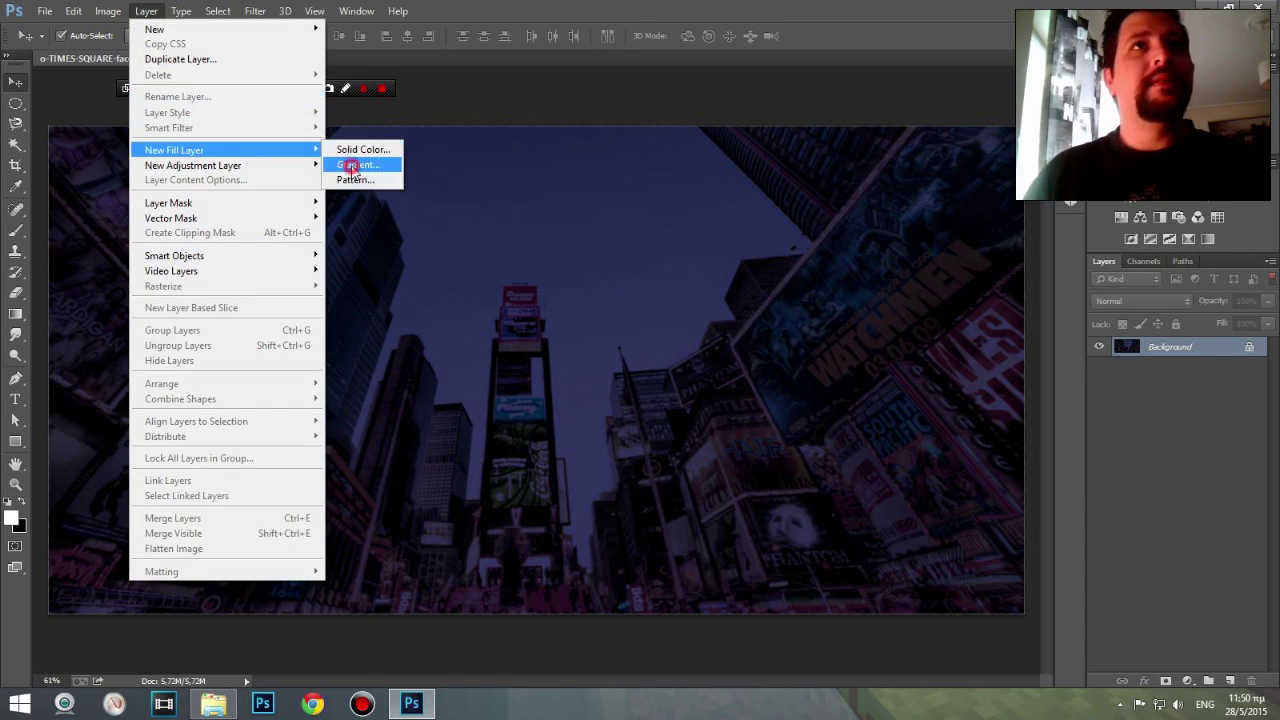
{"action": "left_click", "coordinate": [352, 165]}
{"action": "left_click", "coordinate": [772, 220]}
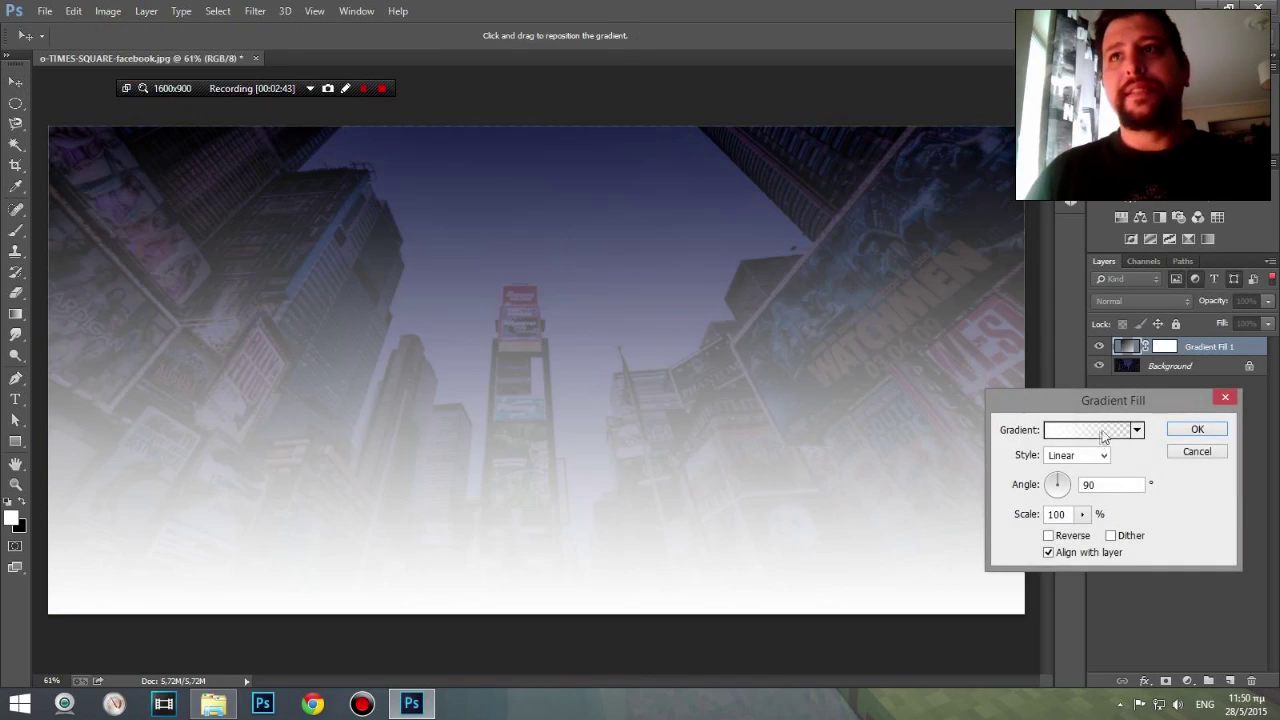
{"action": "left_click", "coordinate": [1103, 437]}
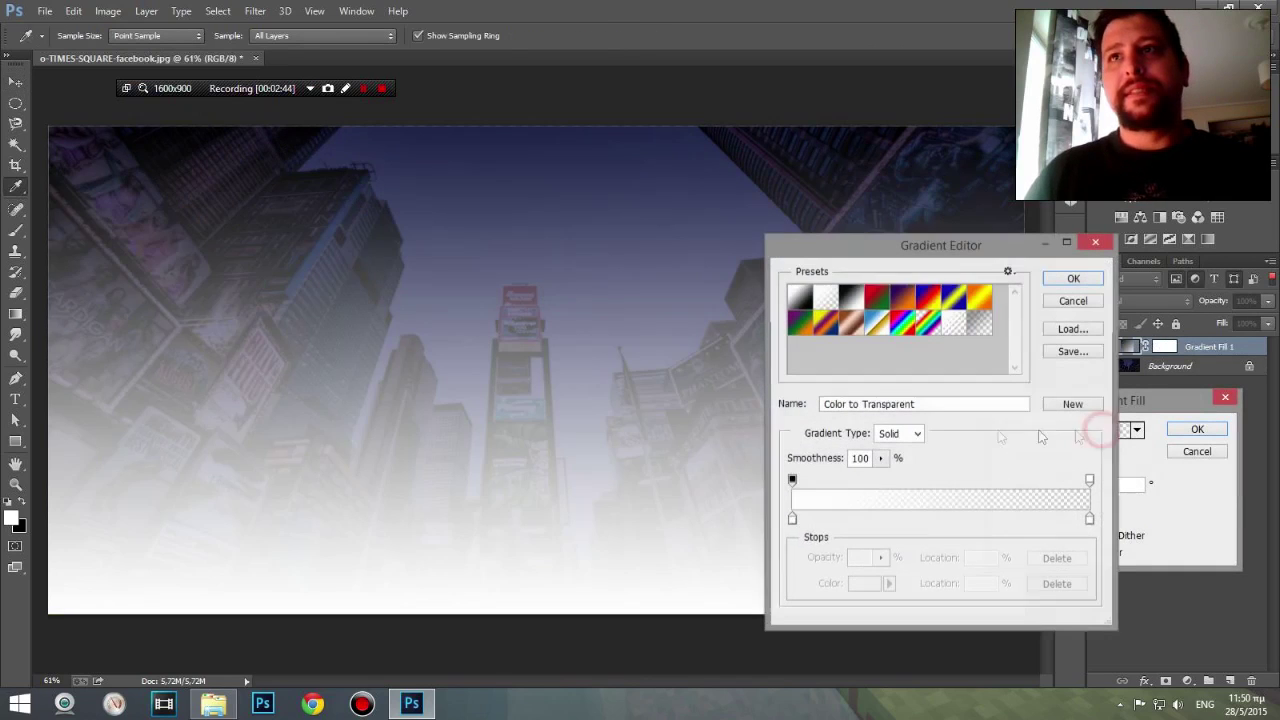
{"action": "left_click", "coordinate": [851, 296]}
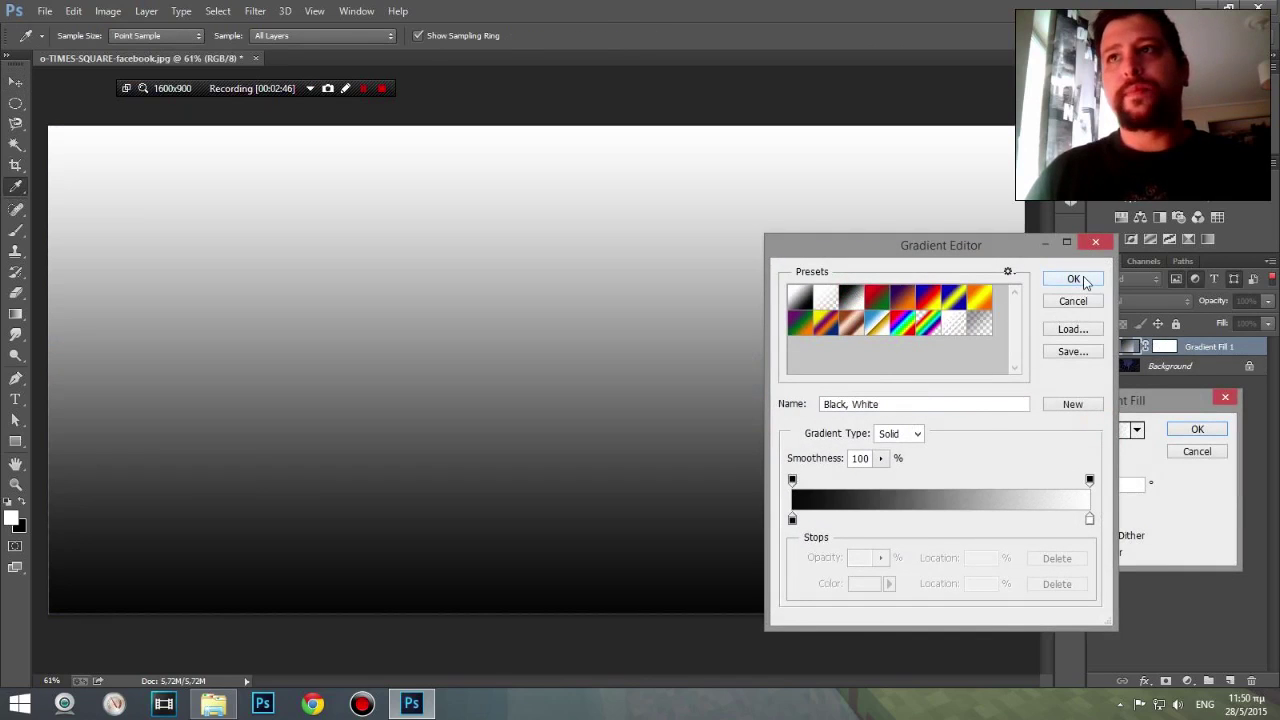
{"action": "left_click", "coordinate": [1074, 279]}
{"action": "left_click", "coordinate": [1203, 431]}
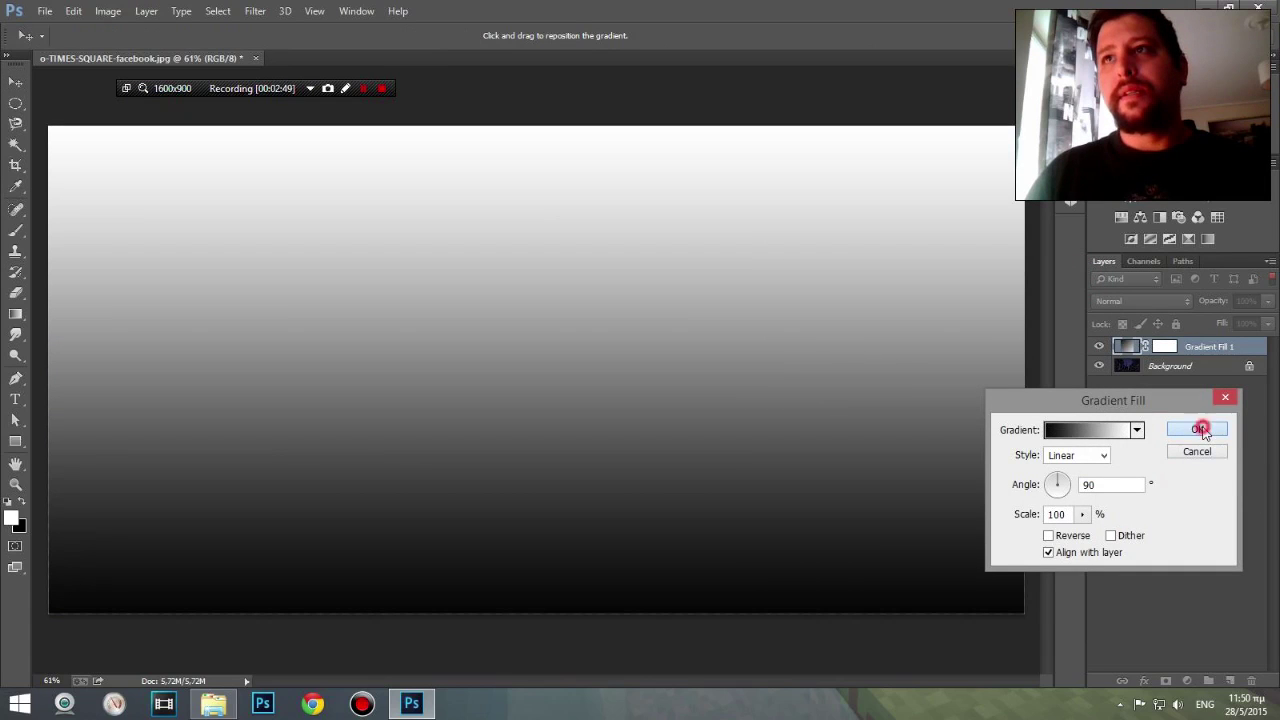
{"action": "left_click", "coordinate": [1268, 302]}
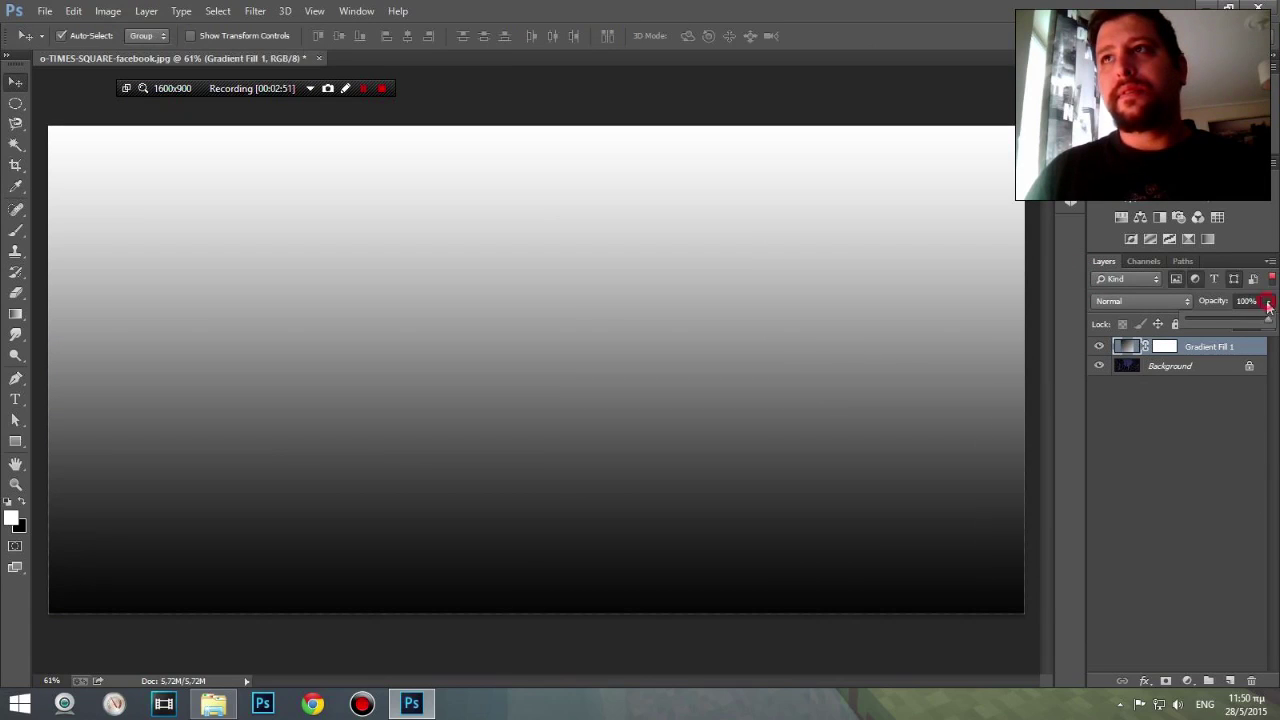
{"action": "left_click_drag", "start_coordinate": [1242, 320], "coordinate": [1228, 318]}
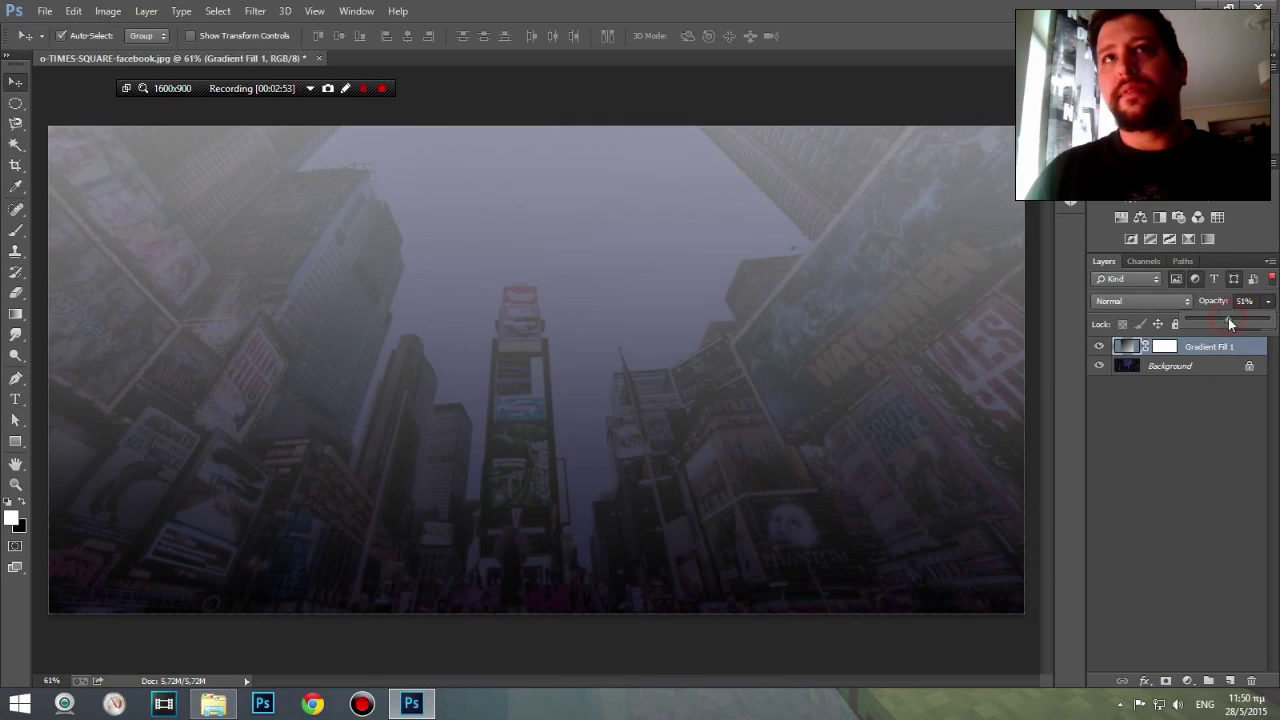
- Revert through History to the Photo Filter state, removing the gradient fill
{"action": "left_click", "coordinate": [1070, 201]}
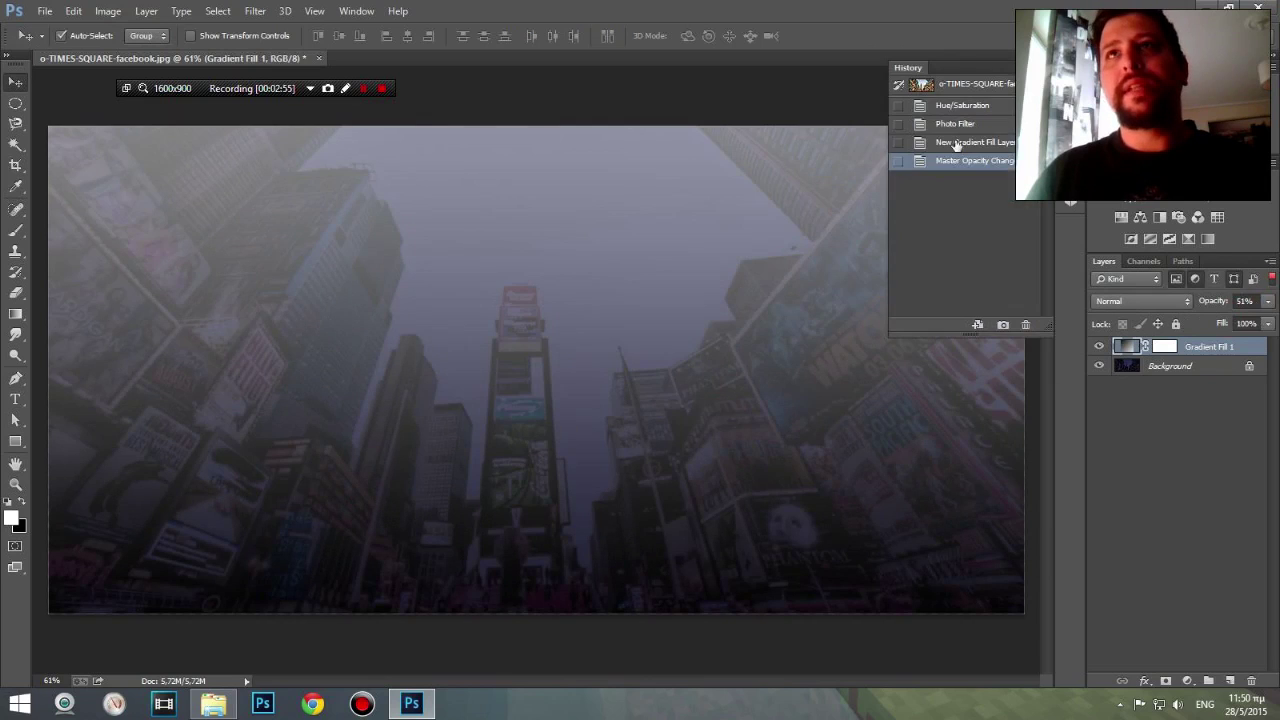
{"action": "left_click", "coordinate": [958, 143]}
{"action": "left_click", "coordinate": [978, 123]}
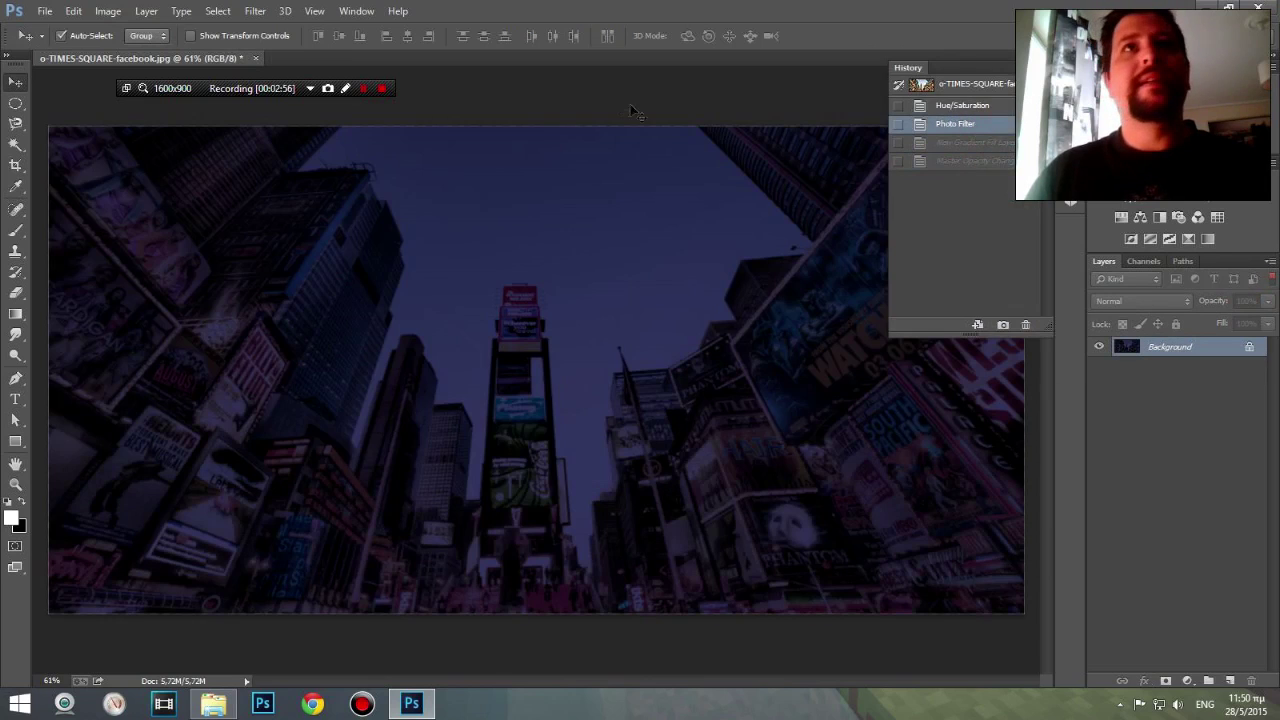
{"action": "left_click", "coordinate": [109, 11]}
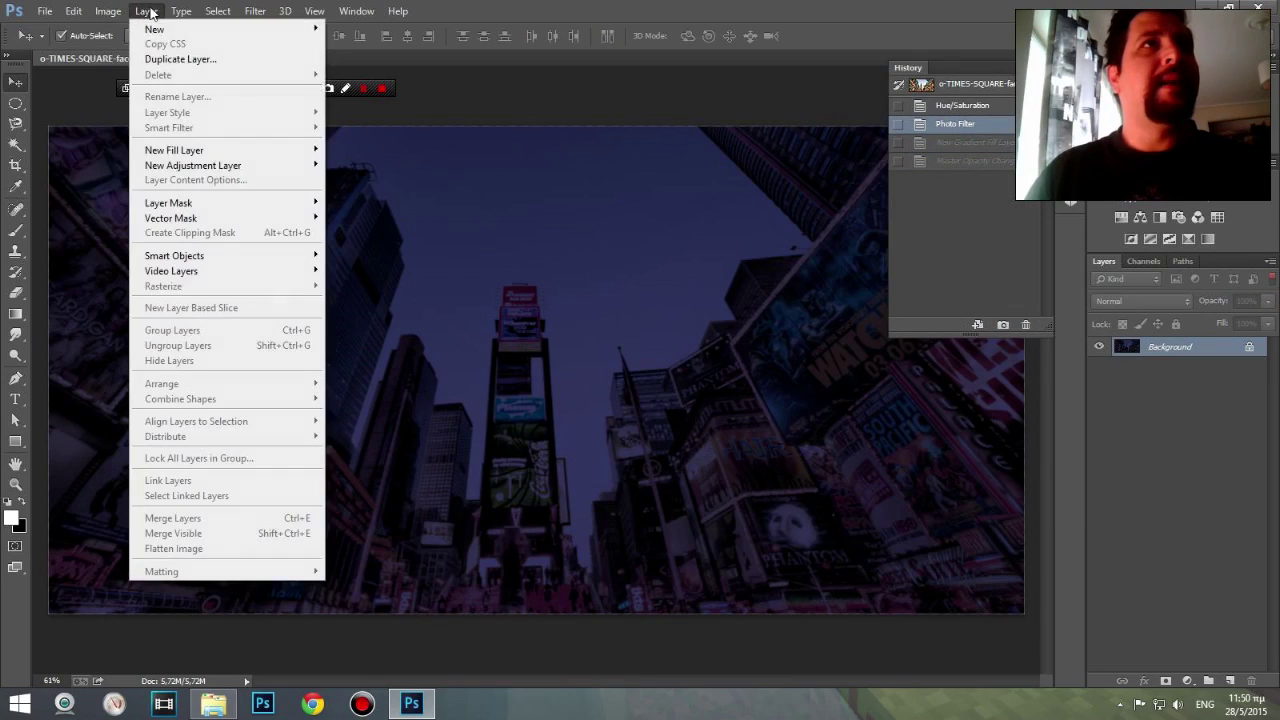
{"action": "mouse_move", "coordinate": [146, 11]}
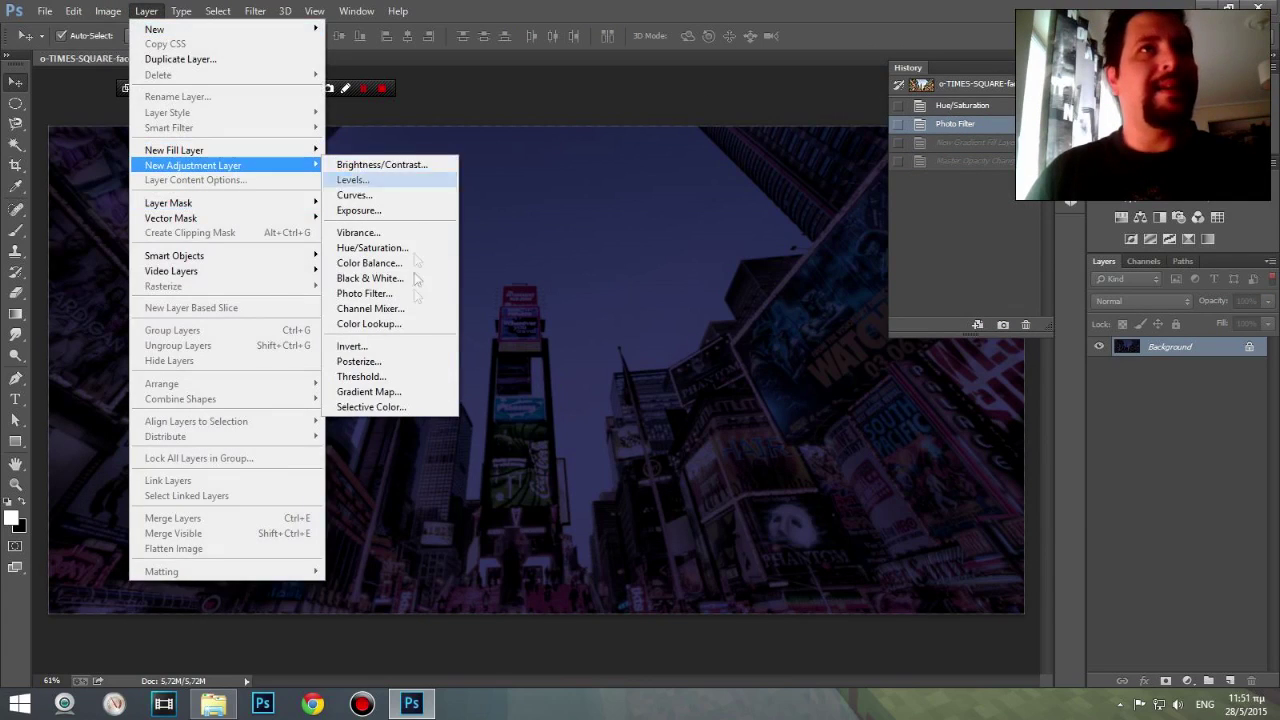
- Add a Gradient Map 1 adjustment layer using the Black, White preset
{"action": "left_click", "coordinate": [421, 393]}
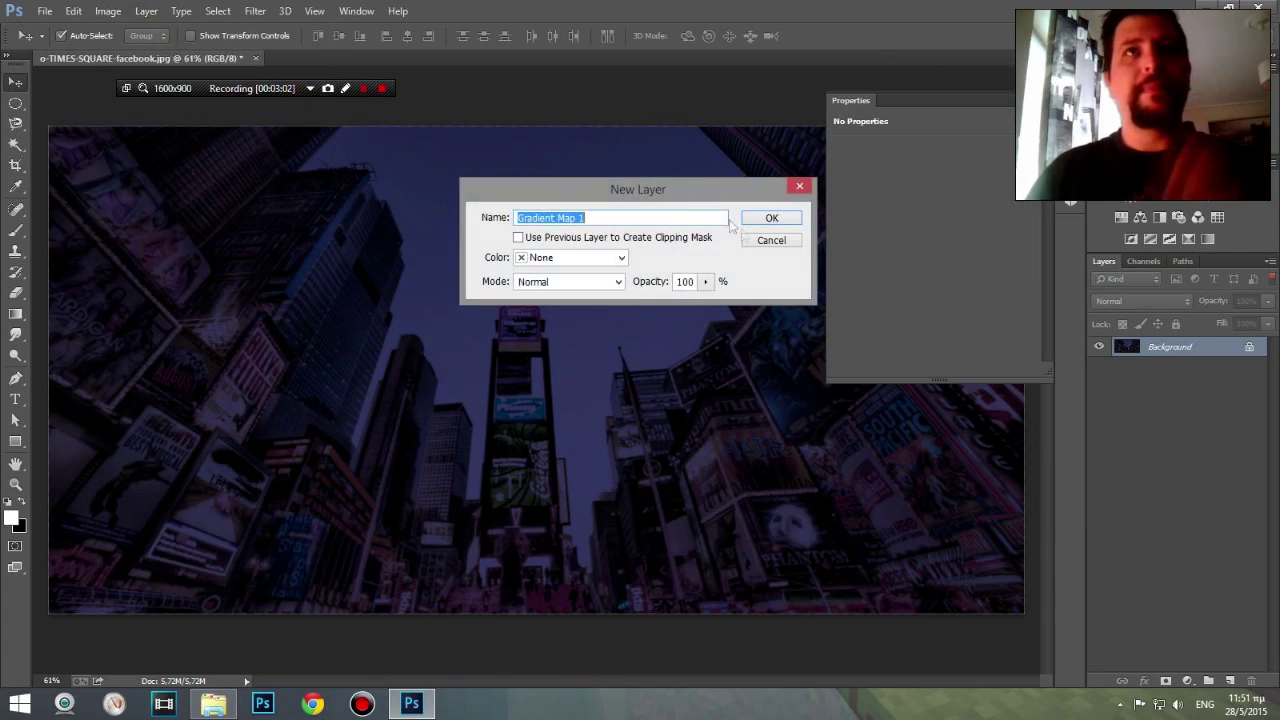
{"action": "left_click", "coordinate": [769, 217]}
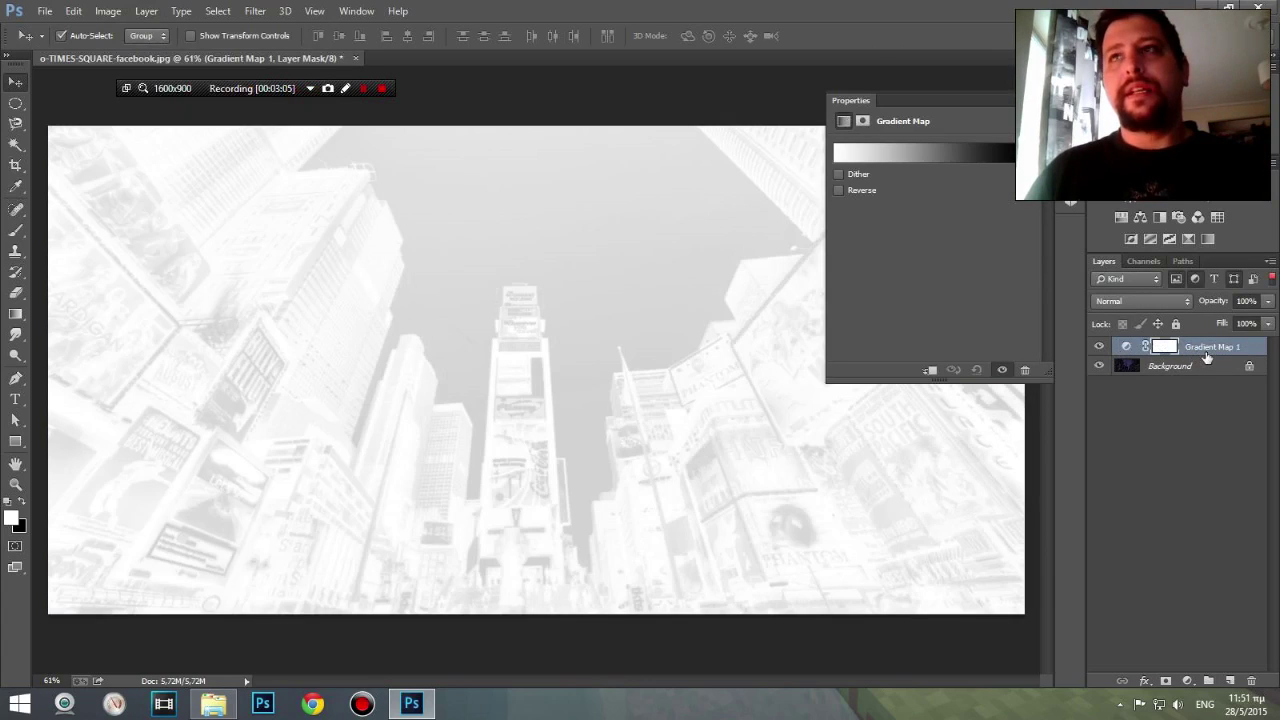
{"action": "left_click", "coordinate": [1165, 346]}
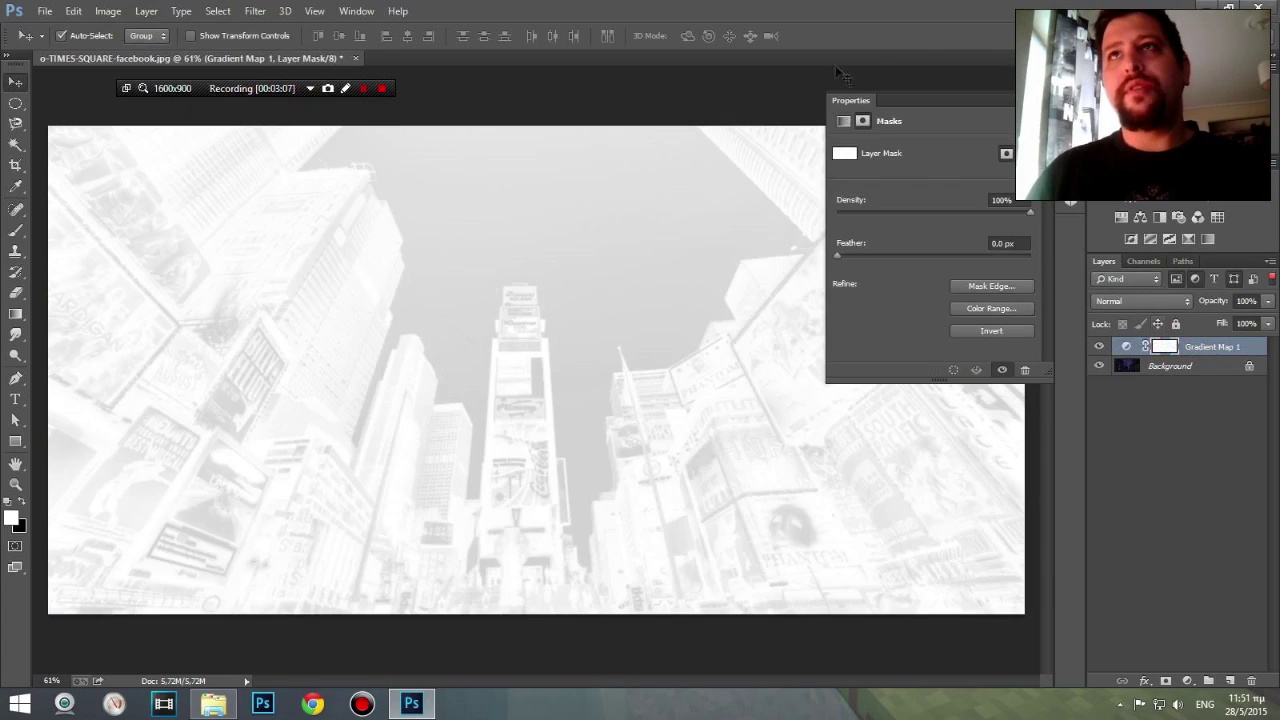
{"action": "left_click", "coordinate": [1127, 346]}
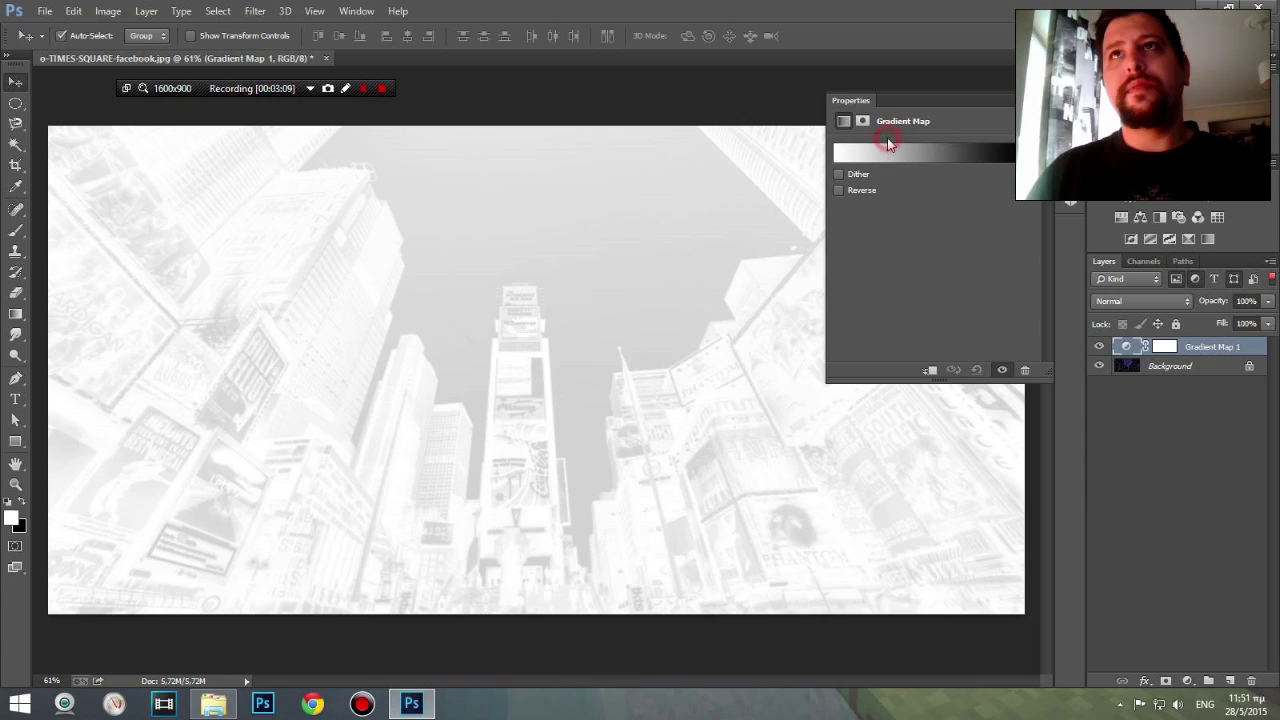
{"action": "left_click", "coordinate": [889, 143]}
{"action": "left_click", "coordinate": [850, 298]}
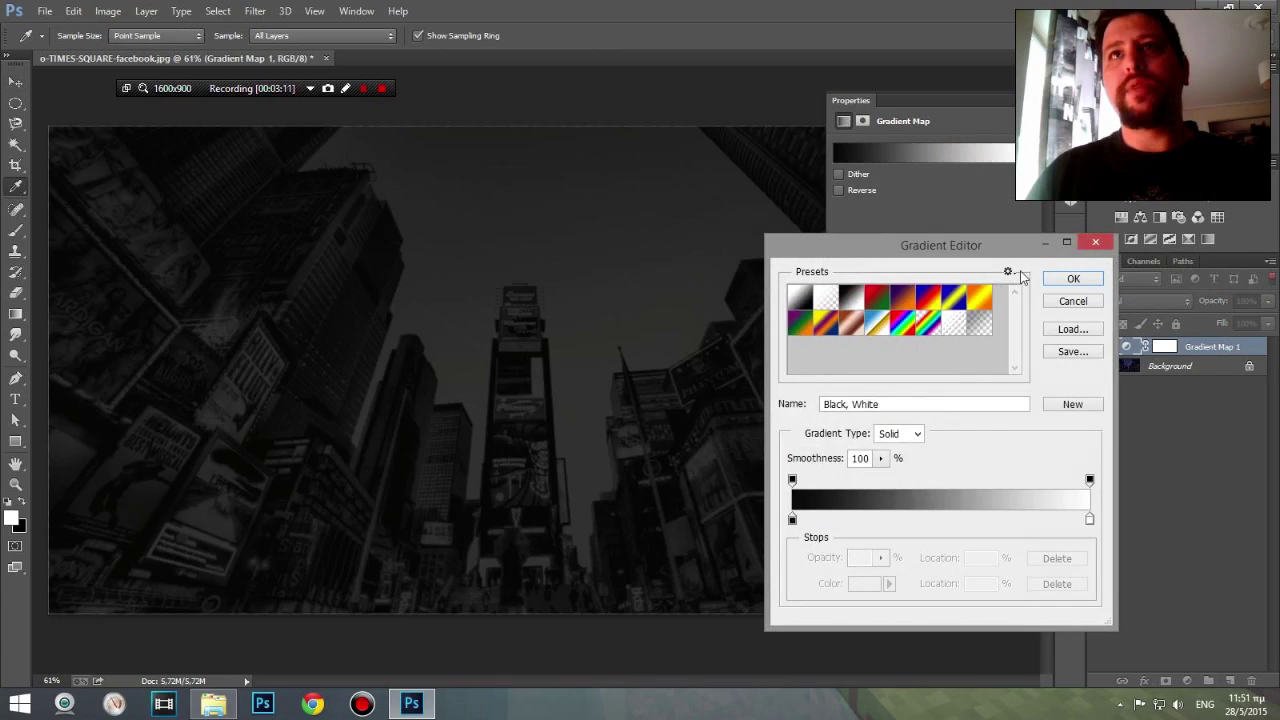
{"action": "left_click", "coordinate": [1073, 279]}
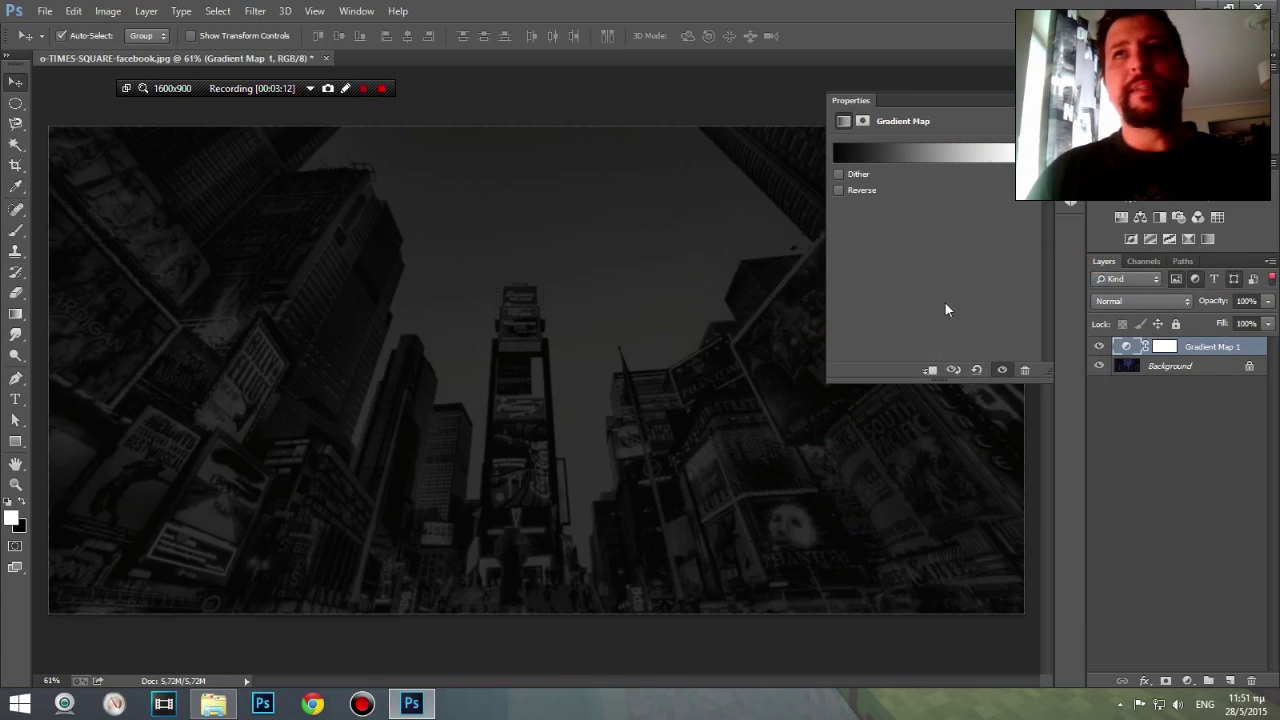
- Set the Gradient Map 1 layer to Multiply blend mode at 61% opacity
{"action": "left_click", "coordinate": [1166, 301]}
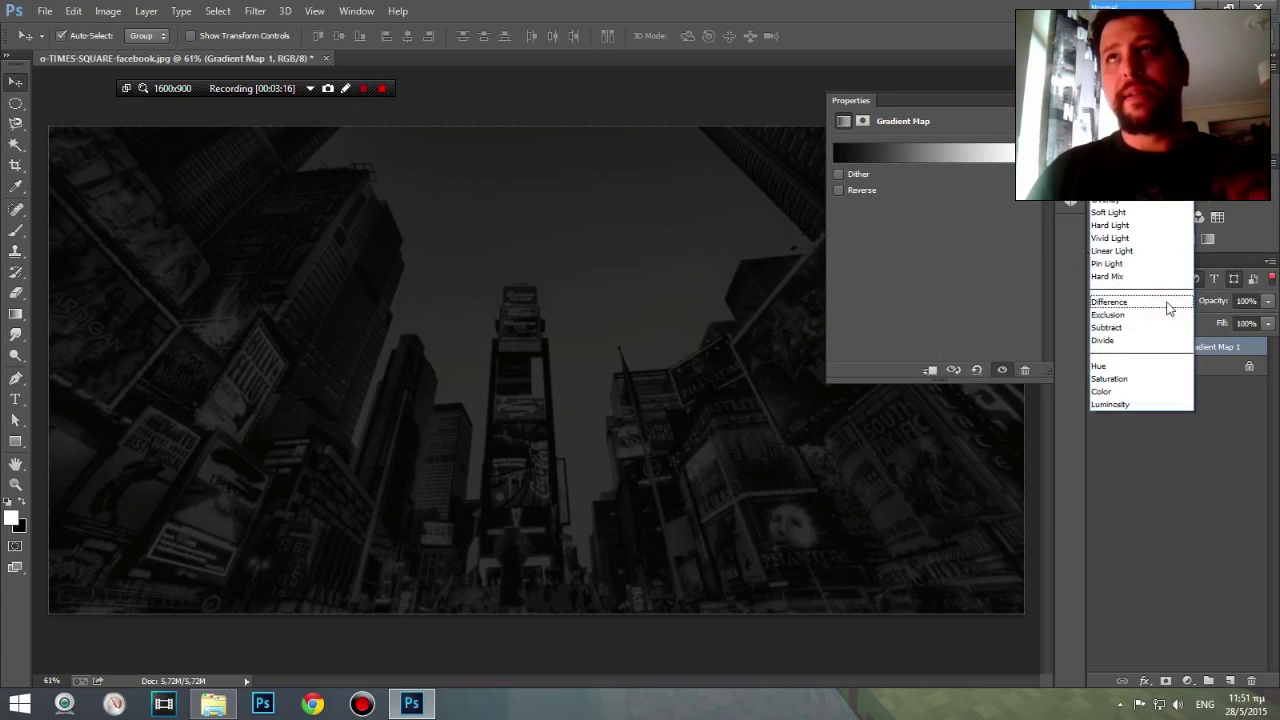
{"action": "left_click", "coordinate": [1218, 454]}
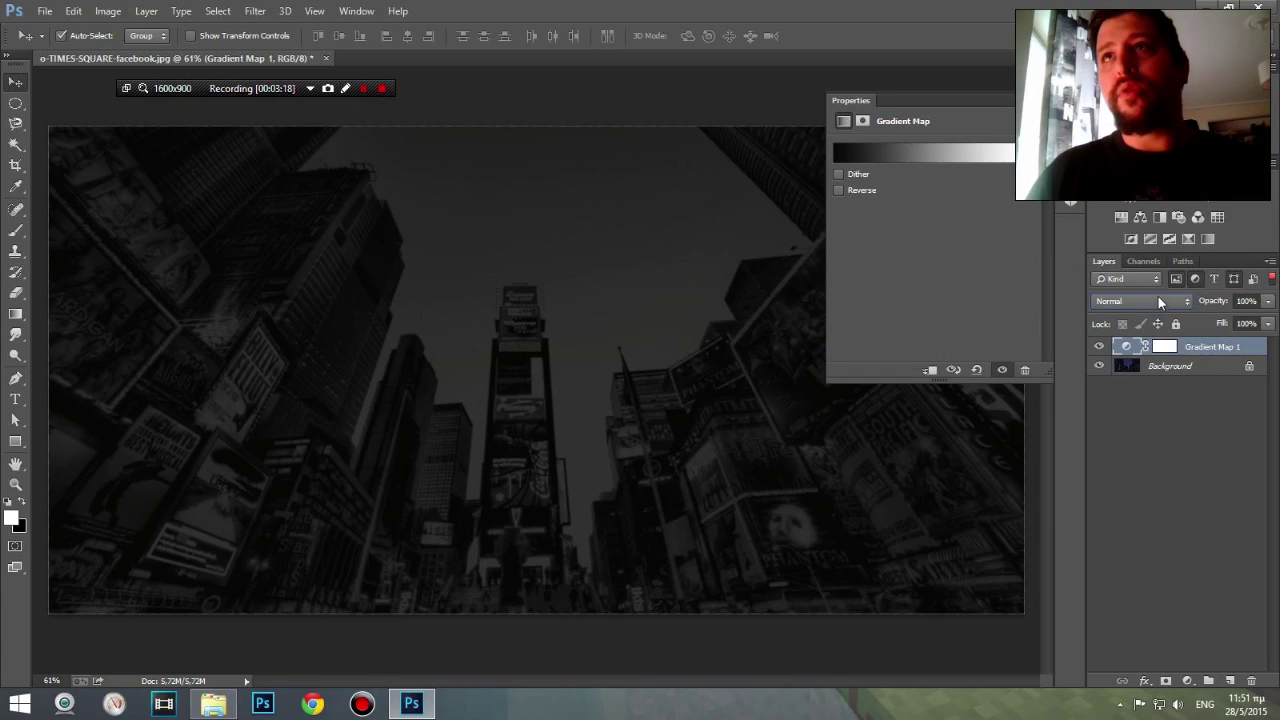
{"action": "left_click", "coordinate": [1160, 300]}
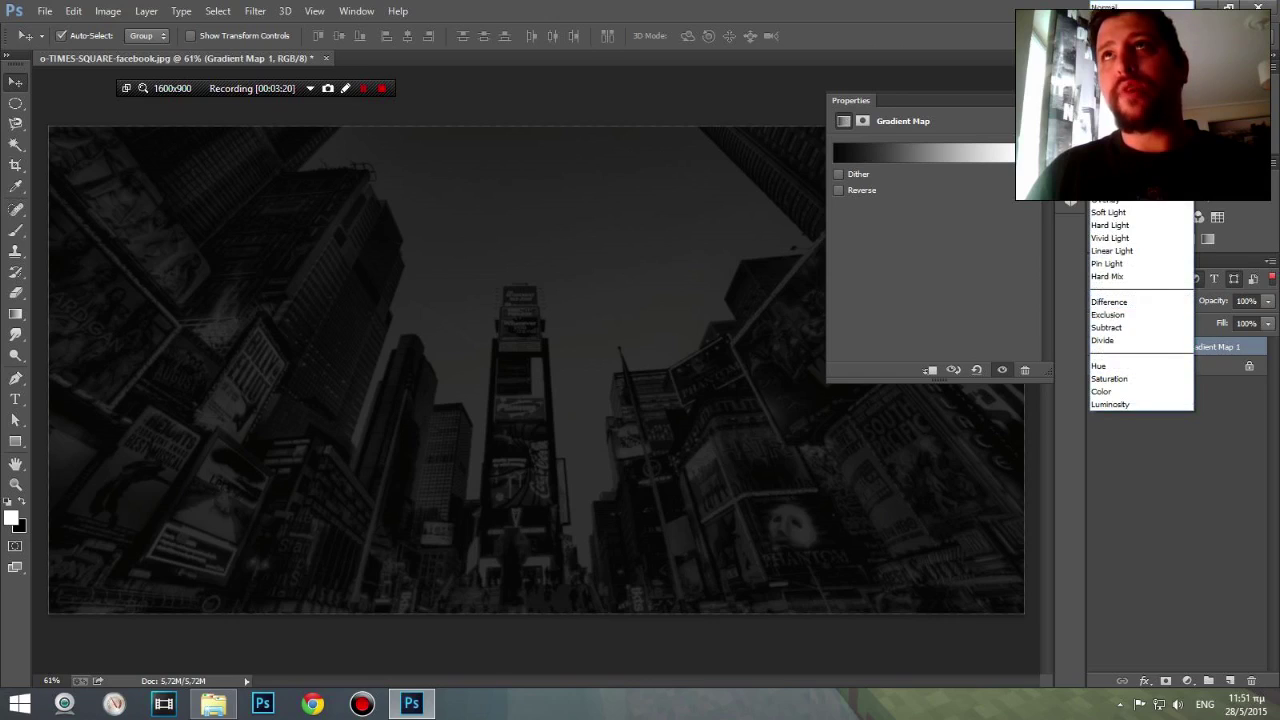
{"action": "left_click", "coordinate": [1110, 72]}
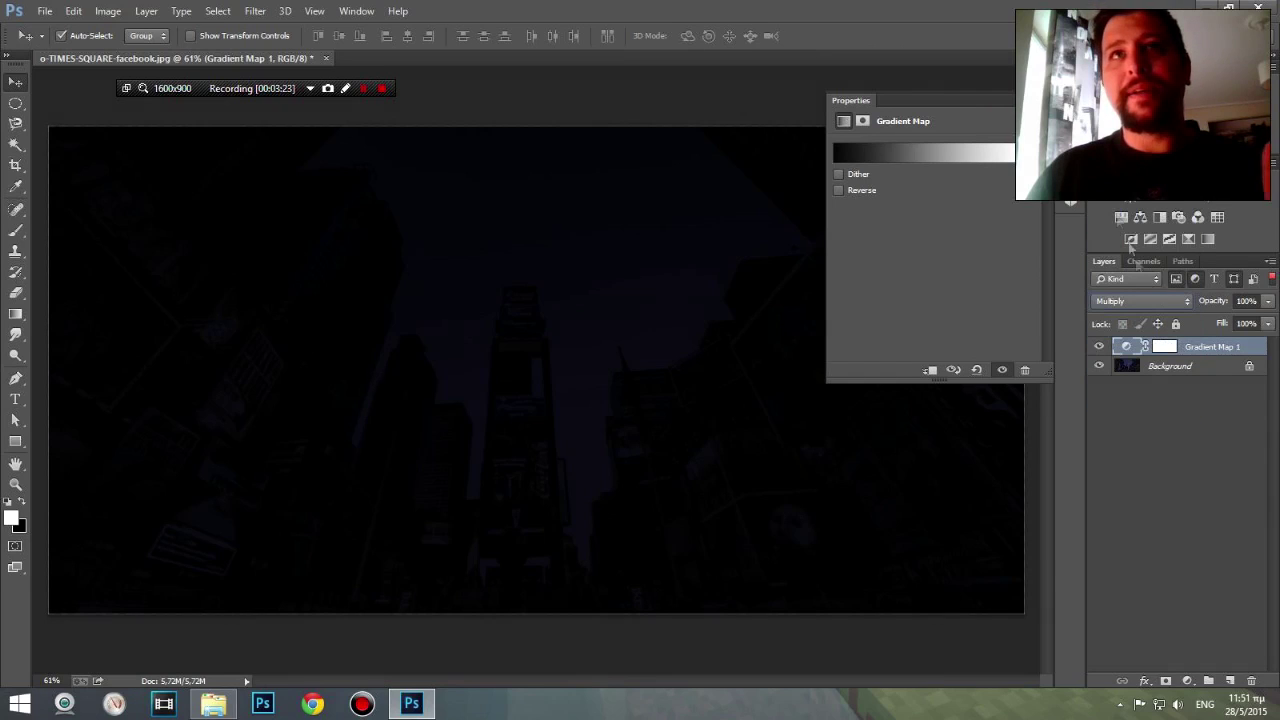
{"action": "left_click", "coordinate": [1268, 301]}
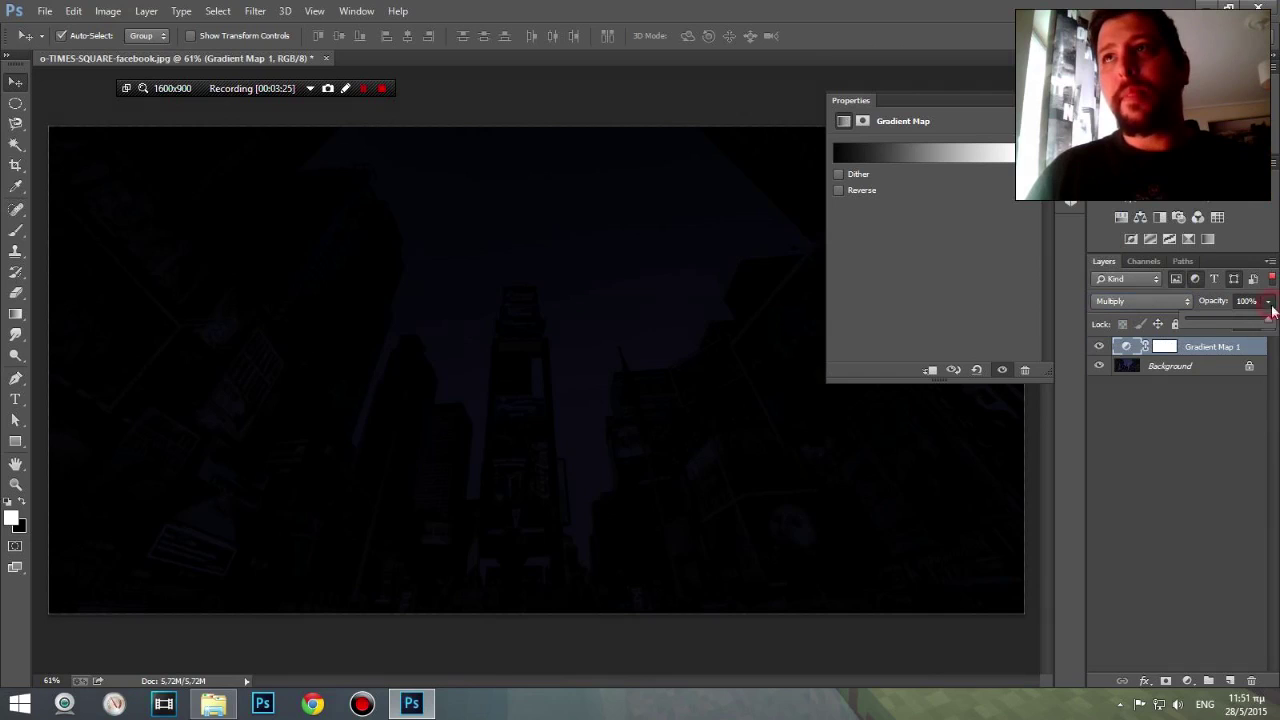
{"action": "left_click_drag", "start_coordinate": [1267, 324], "coordinate": [1229, 322]}
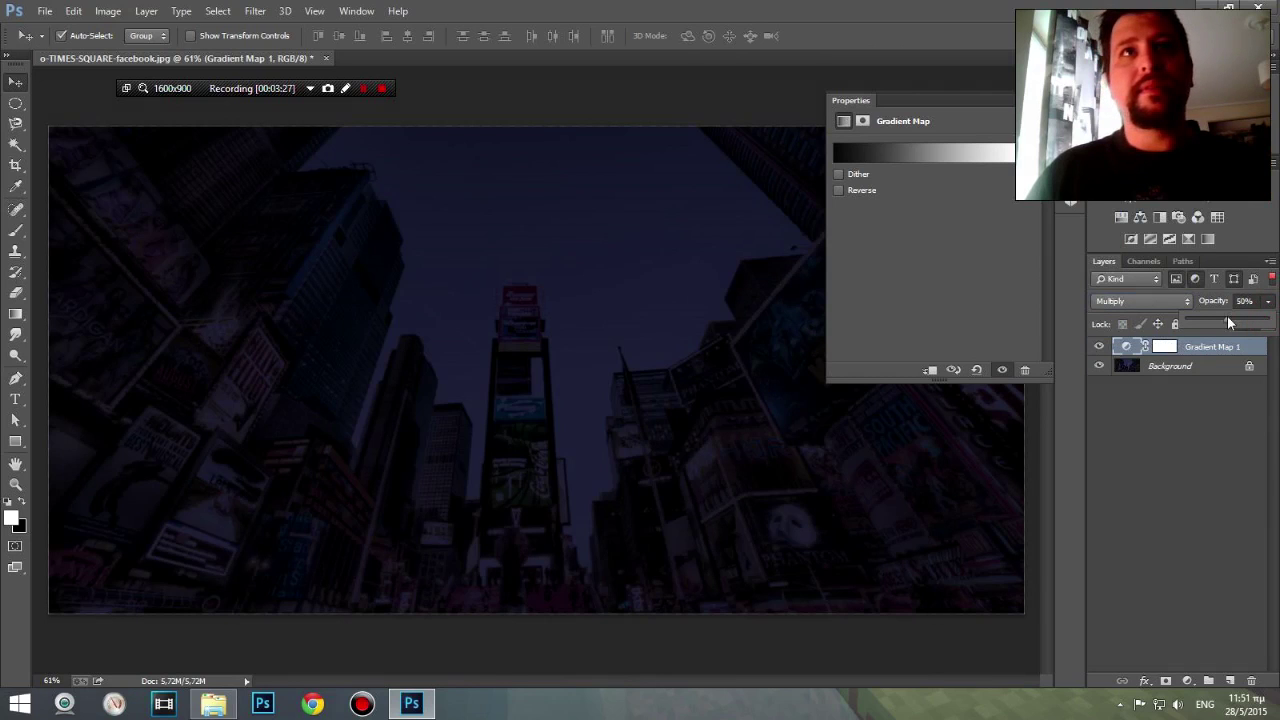
{"action": "mouse_move", "coordinate": [1205, 321]}
{"action": "left_mouse_down"}
{"action": "mouse_move", "coordinate": [1180, 318]}
{"action": "mouse_move", "coordinate": [1216, 320]}
{"action": "left_mouse_up"}
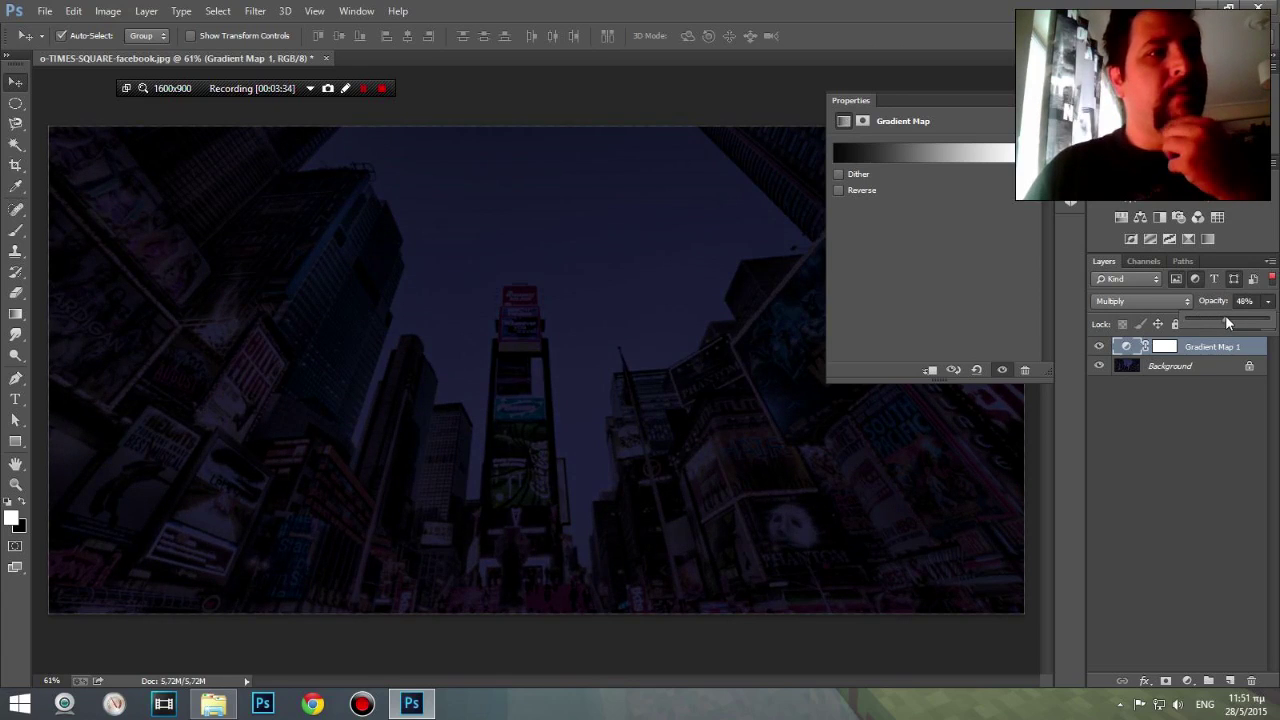
{"action": "left_click_drag", "start_coordinate": [1226, 320], "coordinate": [1237, 320]}
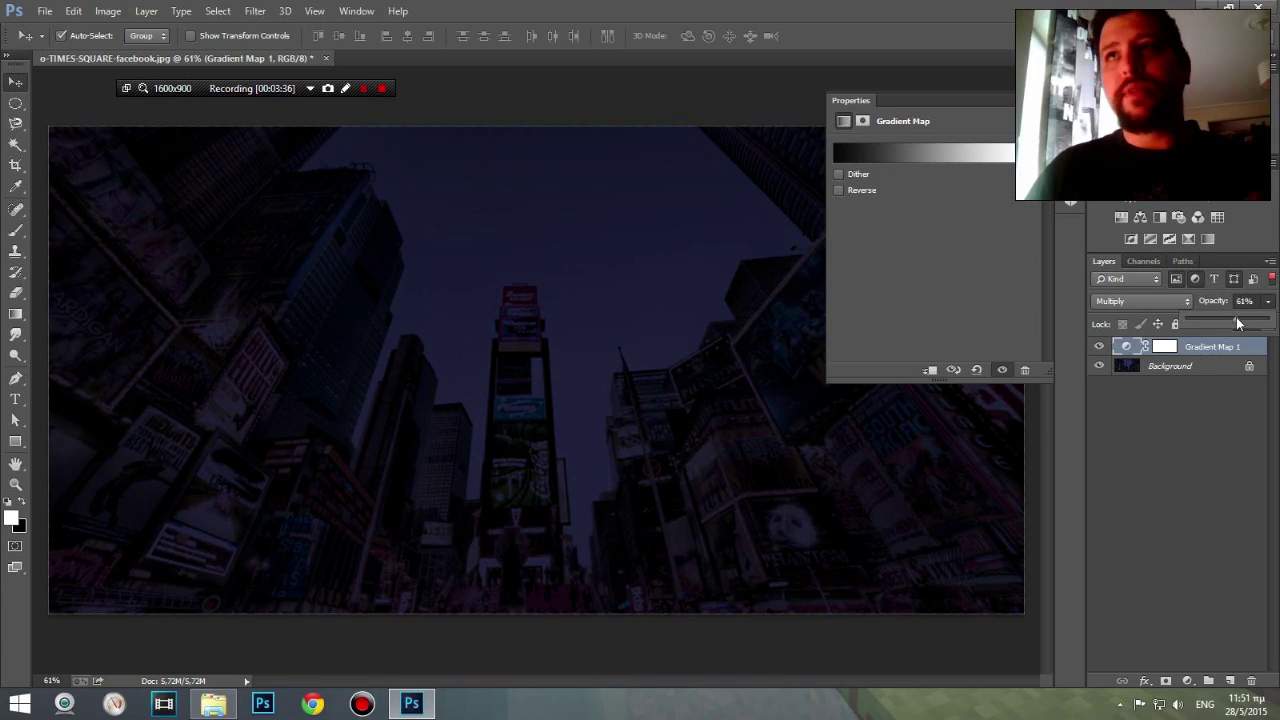
- Try clipping the gradient map to the layer below, unclip it, and collapse the properties panel
{"action": "left_click_drag", "start_coordinate": [571, 345], "coordinate": [568, 192]}
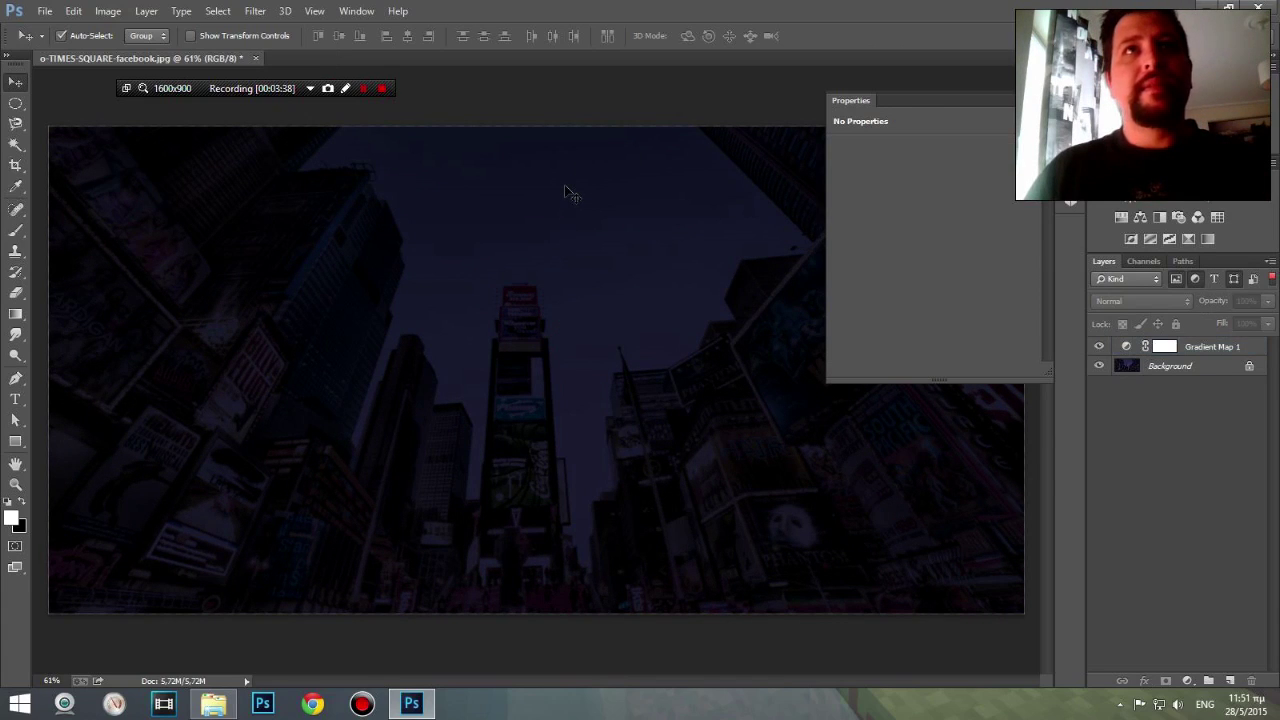
{"action": "left_click", "coordinate": [1212, 346]}
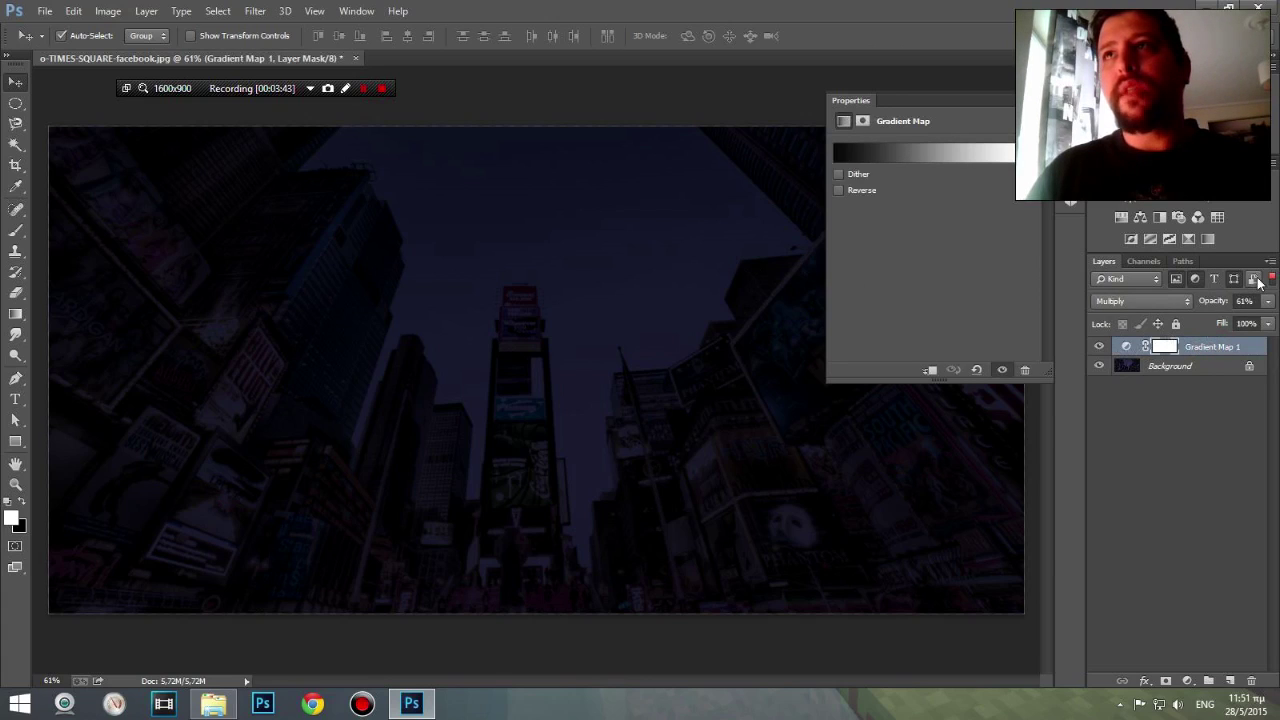
{"action": "key", "text": "alt"}
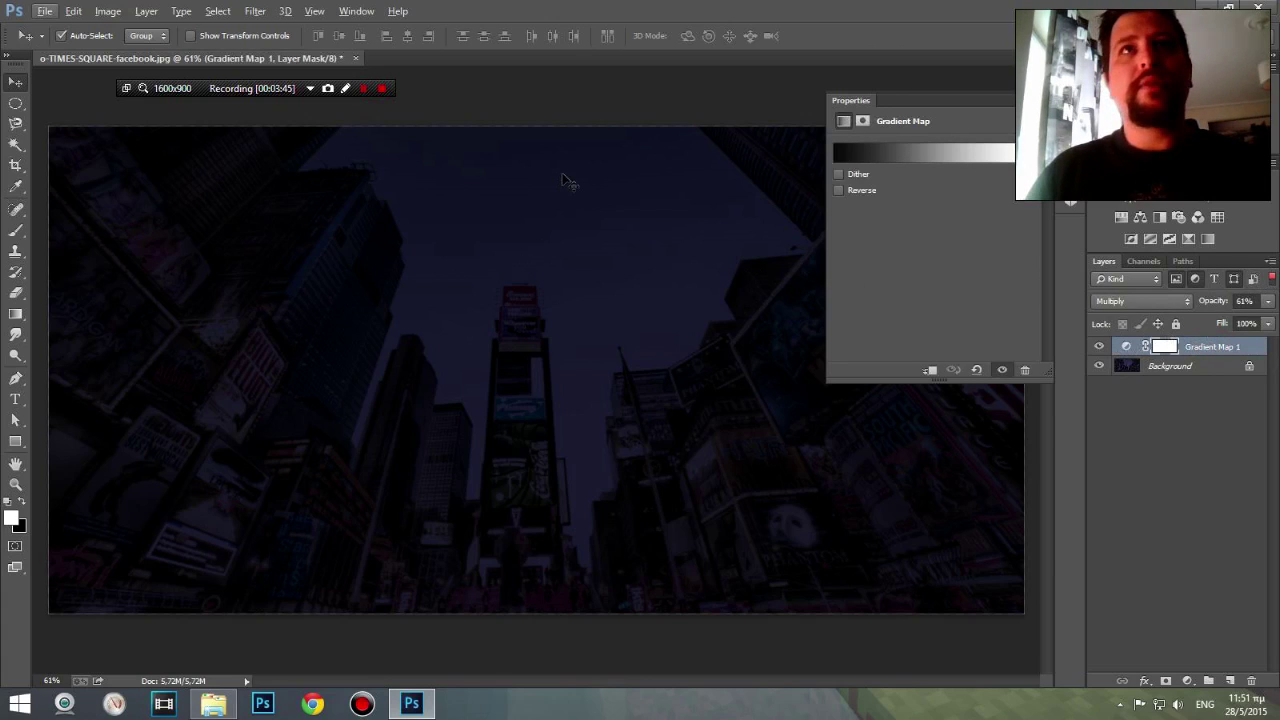
{"action": "left_click", "coordinate": [930, 371]}
{"action": "left_click", "coordinate": [929, 372]}
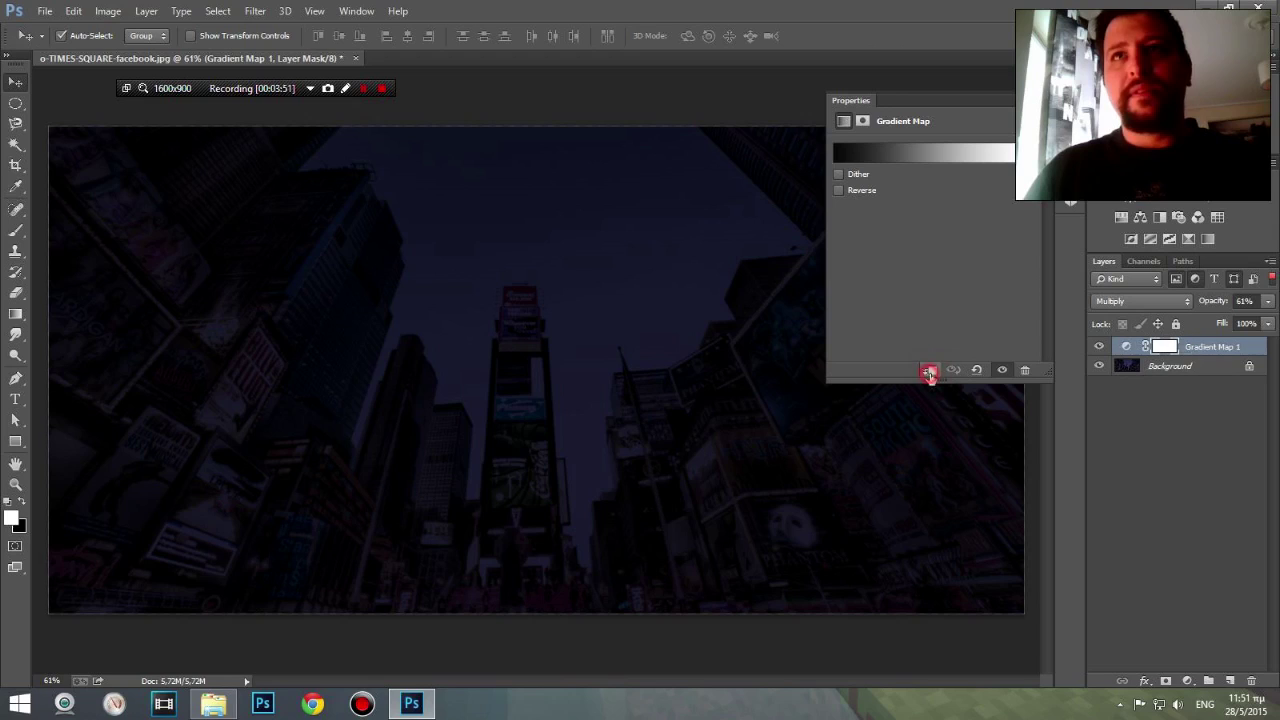
{"action": "left_click", "coordinate": [1113, 406]}
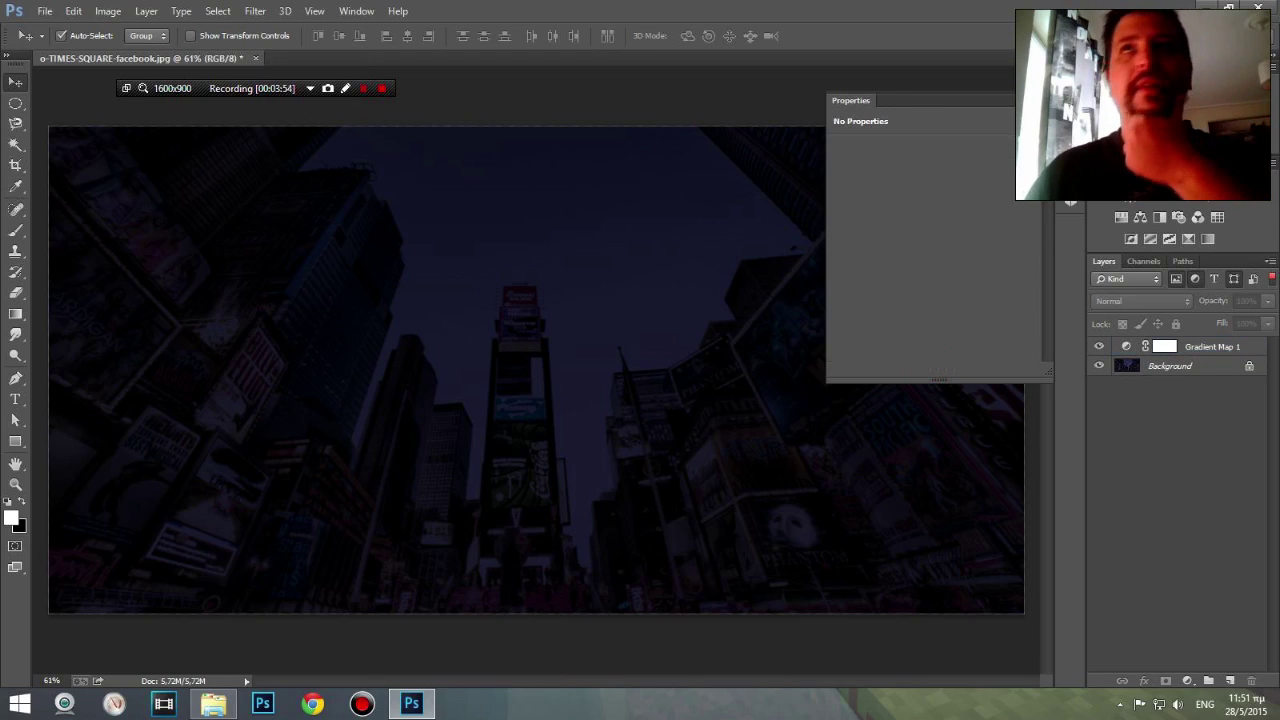
{"action": "left_click", "coordinate": [1071, 201]}
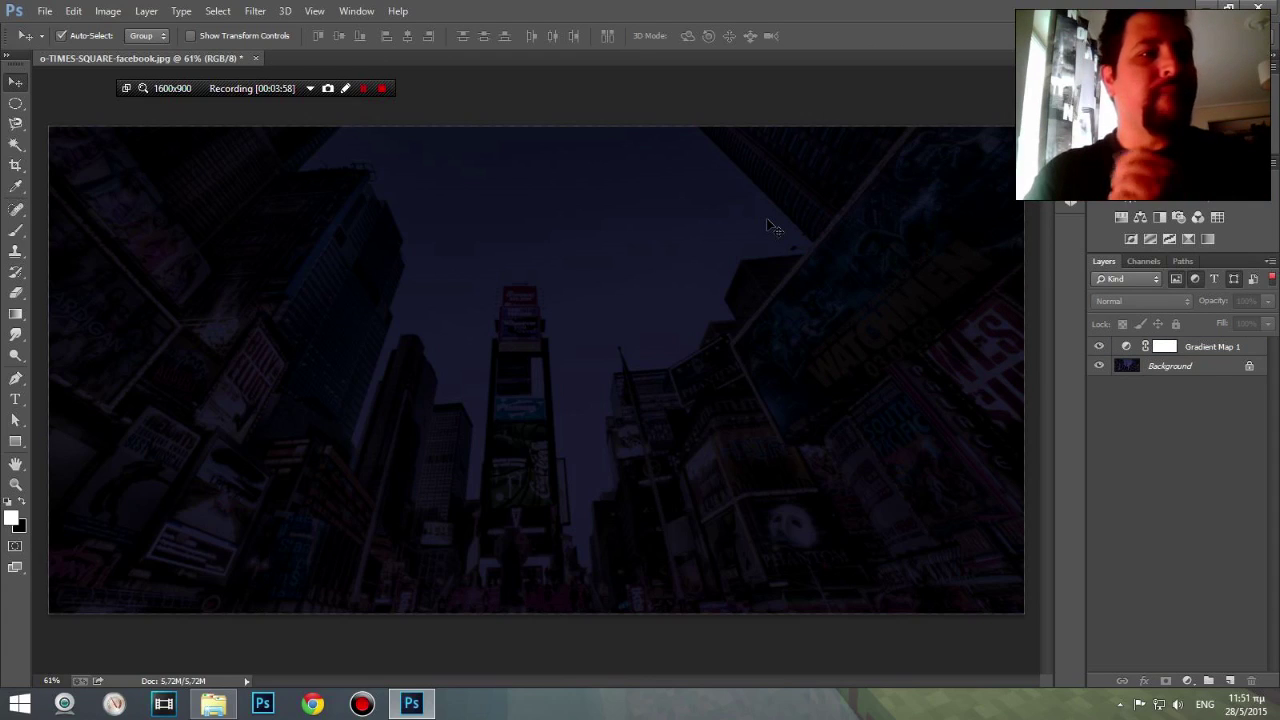
- Create a new empty layer named stars
{"action": "left_click", "coordinate": [145, 11]}
{"action": "left_click", "coordinate": [381, 33]}
{"action": "type", "text": "stars"}
{"action": "key", "text": "Return"}
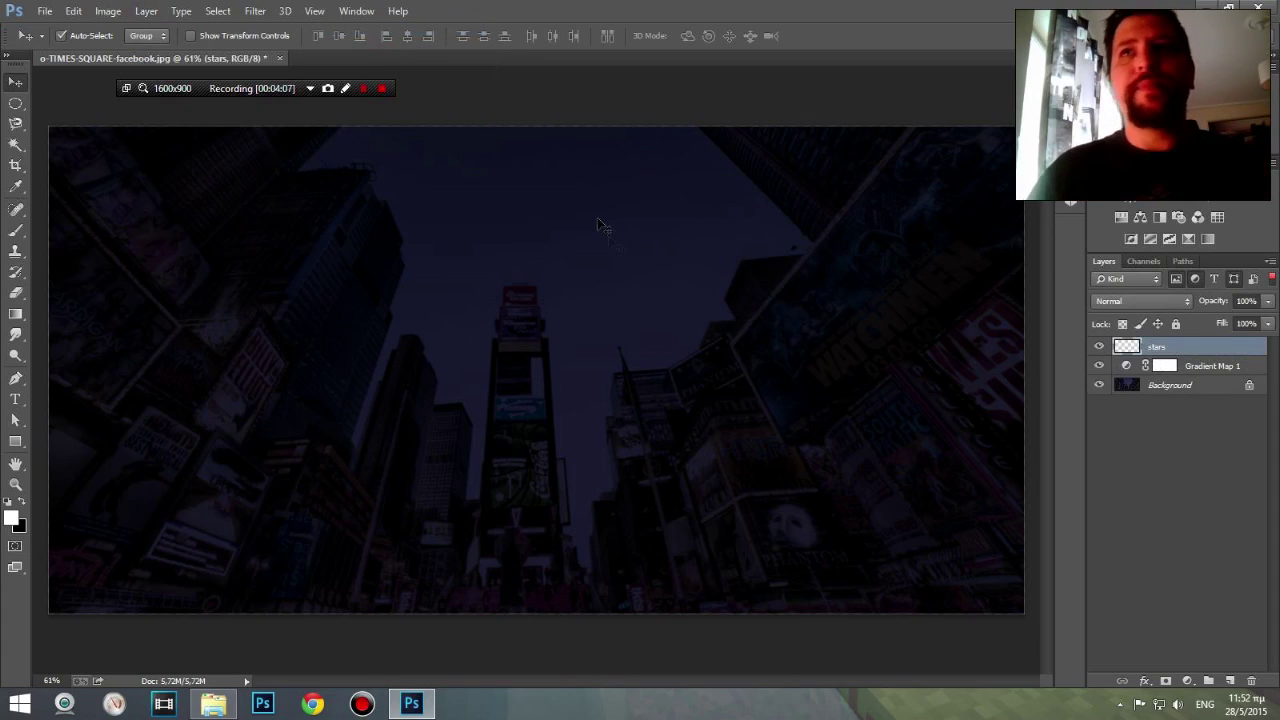
- Set up a 4 px white brush at 100% opacity and paint a first star dot
{"action": "right_click", "coordinate": [483, 234]}
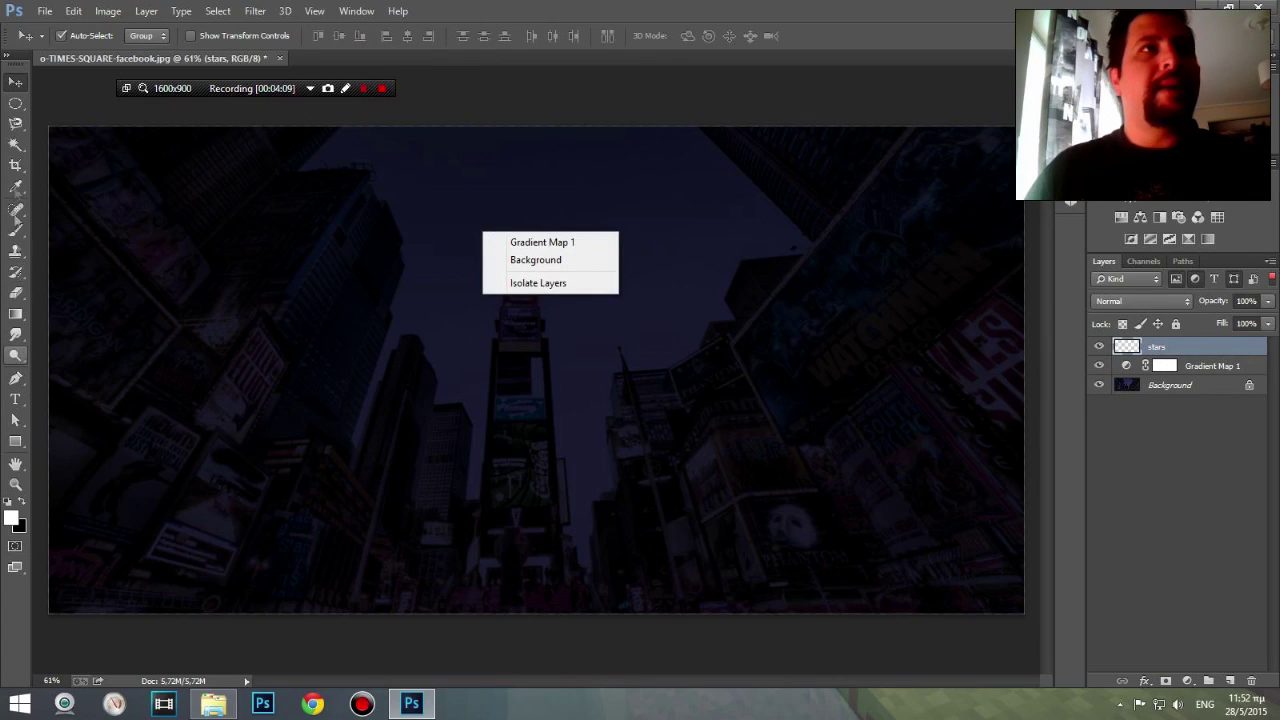
{"action": "left_click", "coordinate": [15, 240]}
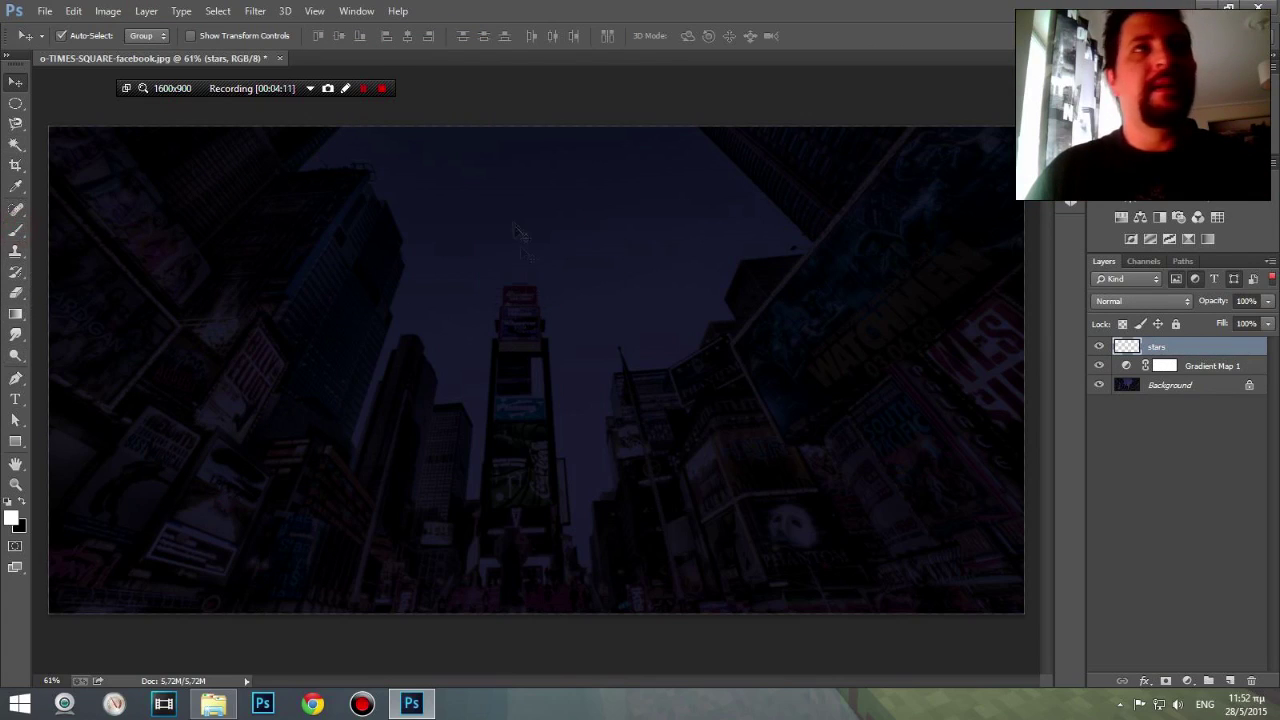
{"action": "left_click", "coordinate": [16, 231]}
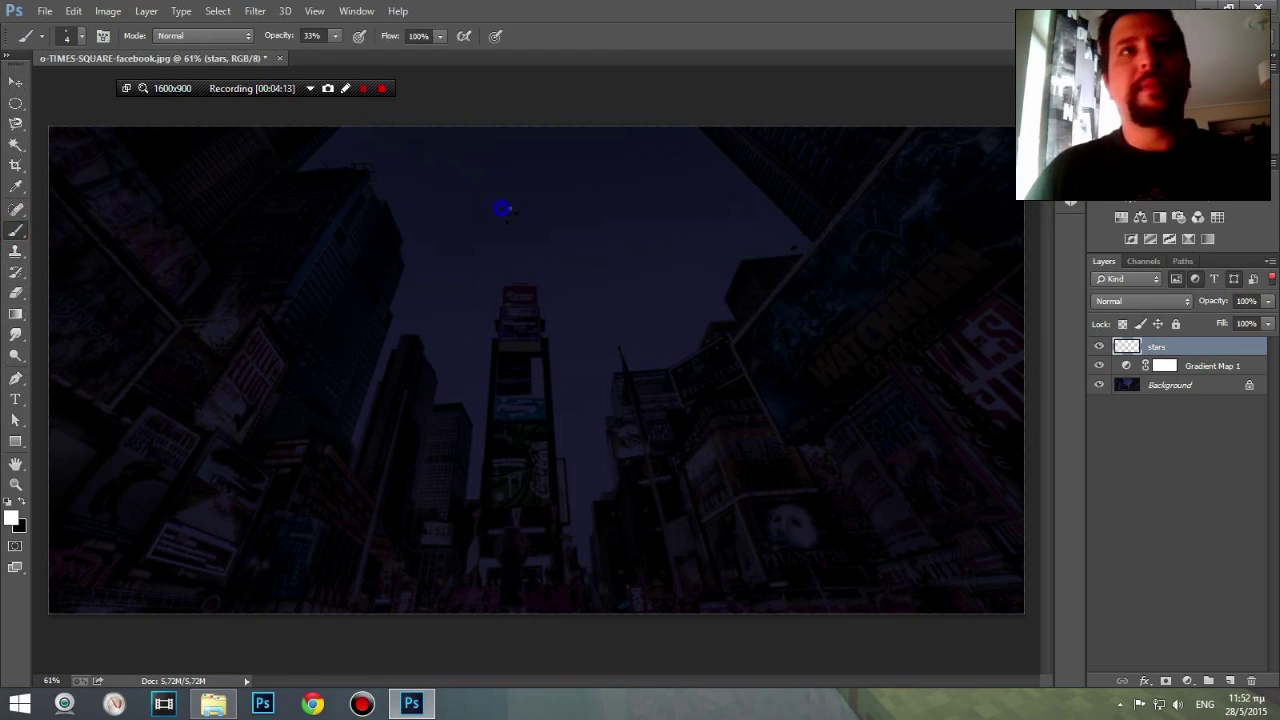
{"action": "right_click", "coordinate": [503, 208]}
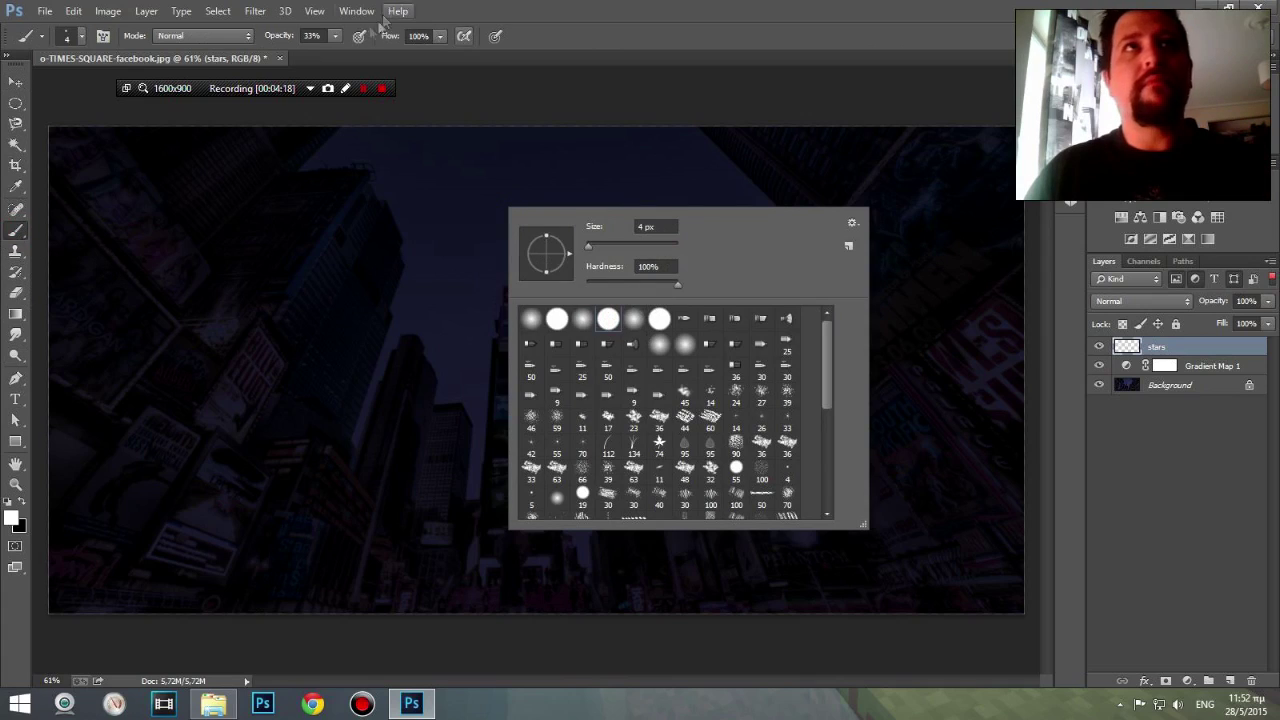
{"action": "left_click", "coordinate": [336, 36]}
{"action": "left_click_drag", "start_coordinate": [335, 57], "coordinate": [439, 52]}
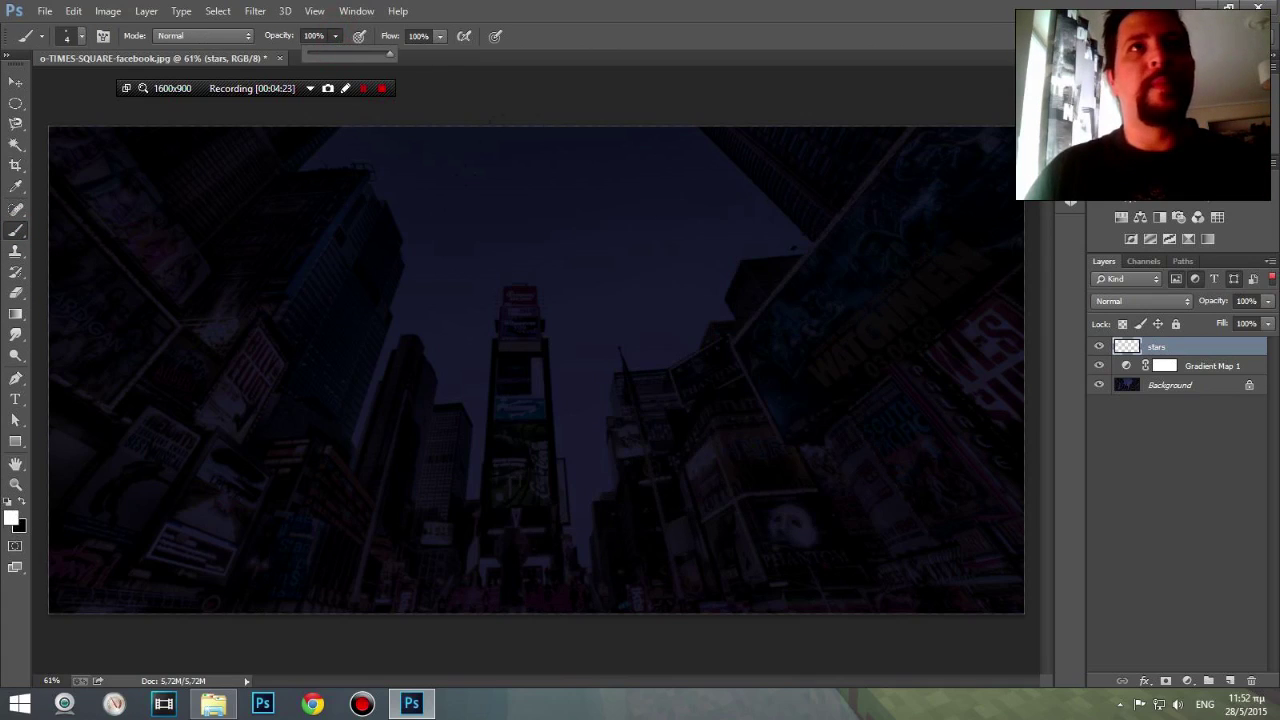
{"action": "left_click", "coordinate": [370, 135]}
- Paint five more bright star dots across the sky at 100% opacity
{"action": "left_click", "coordinate": [628, 138]}
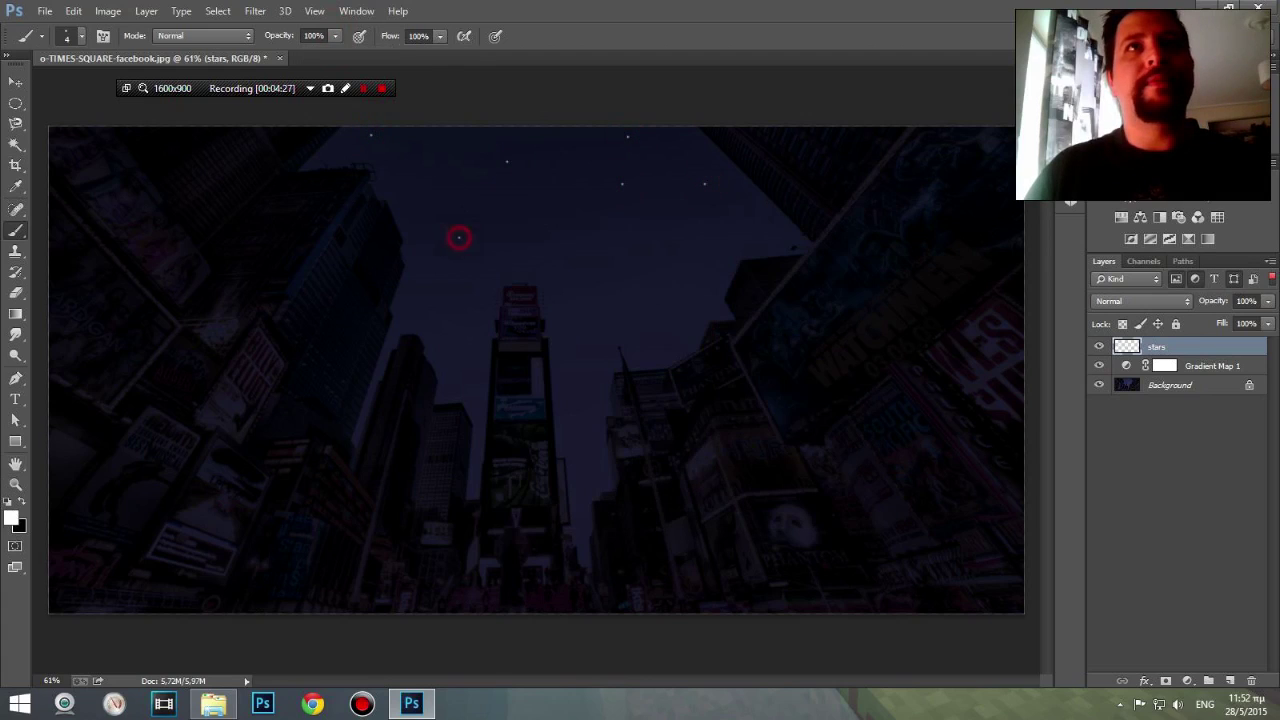
{"action": "left_click", "coordinate": [566, 212]}
{"action": "left_click", "coordinate": [523, 198]}
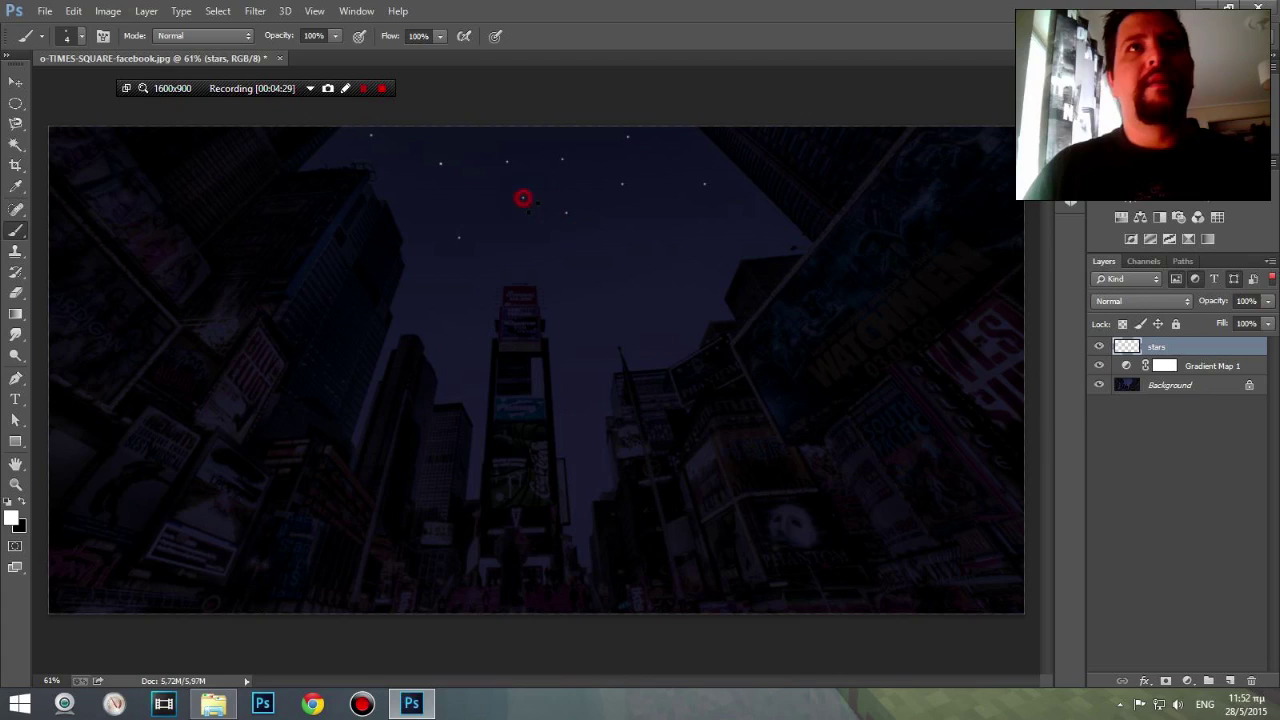
{"action": "left_click", "coordinate": [416, 204]}
{"action": "left_click", "coordinate": [692, 242]}
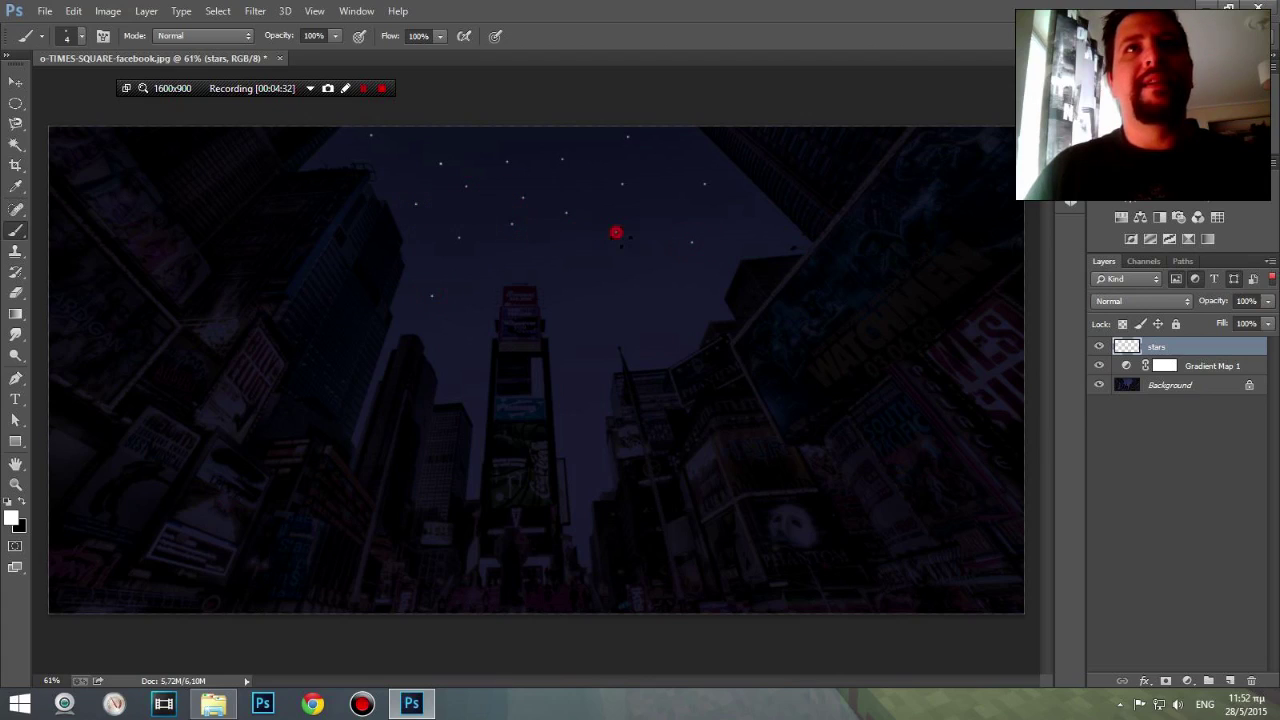
- Add fainter stars with the brush at 38% opacity, then a very faint one at 16%
{"action": "left_click", "coordinate": [335, 36]}
{"action": "left_click_drag", "start_coordinate": [274, 57], "coordinate": [285, 52]}
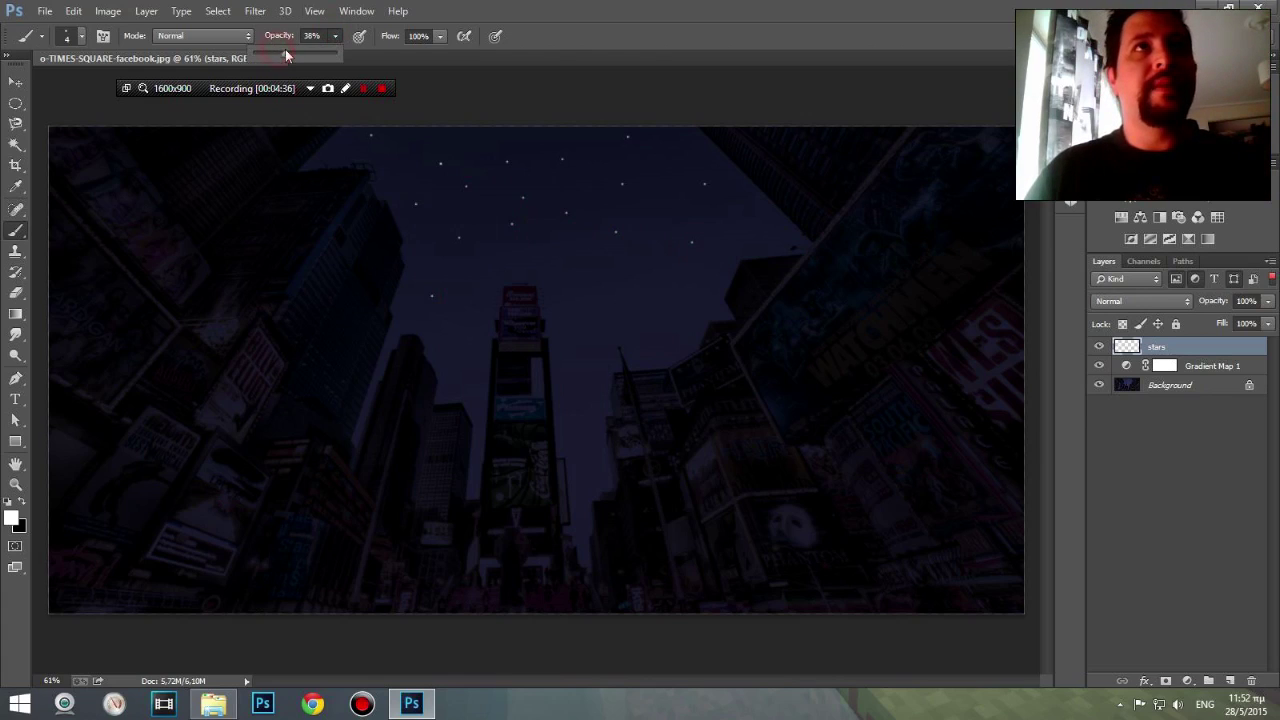
{"action": "left_click", "coordinate": [460, 390]}
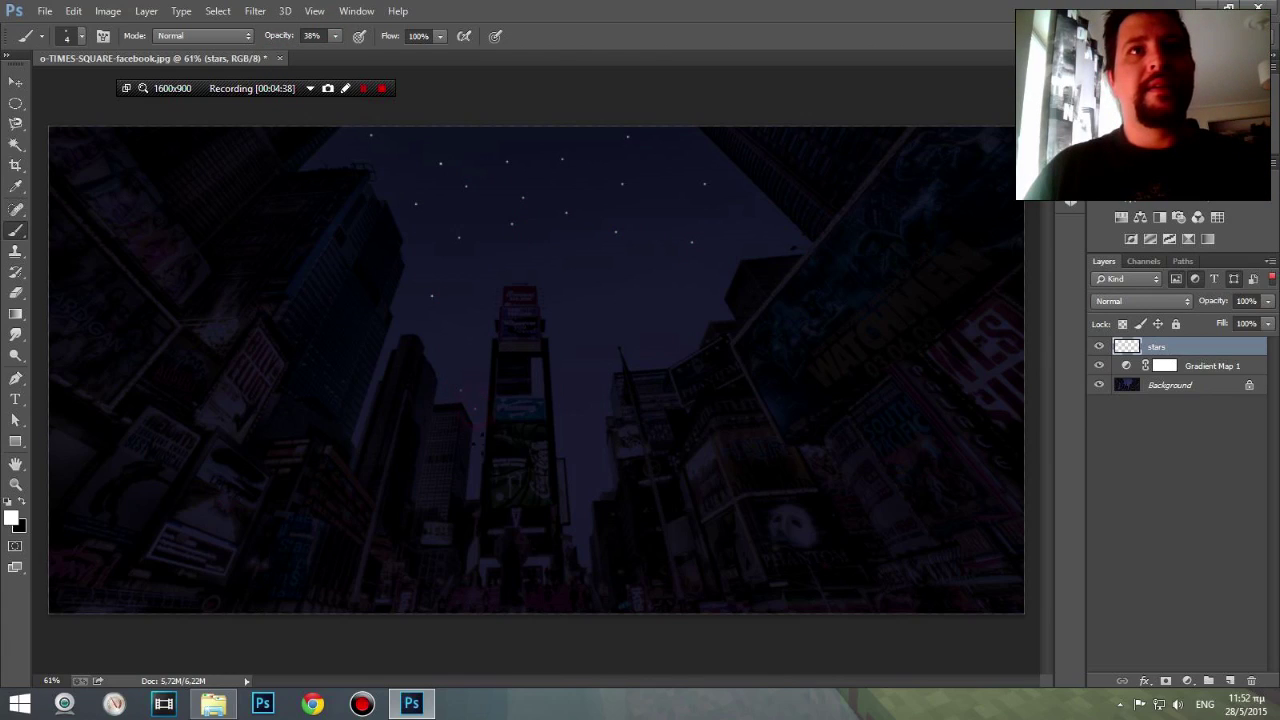
{"action": "left_click", "coordinate": [607, 460]}
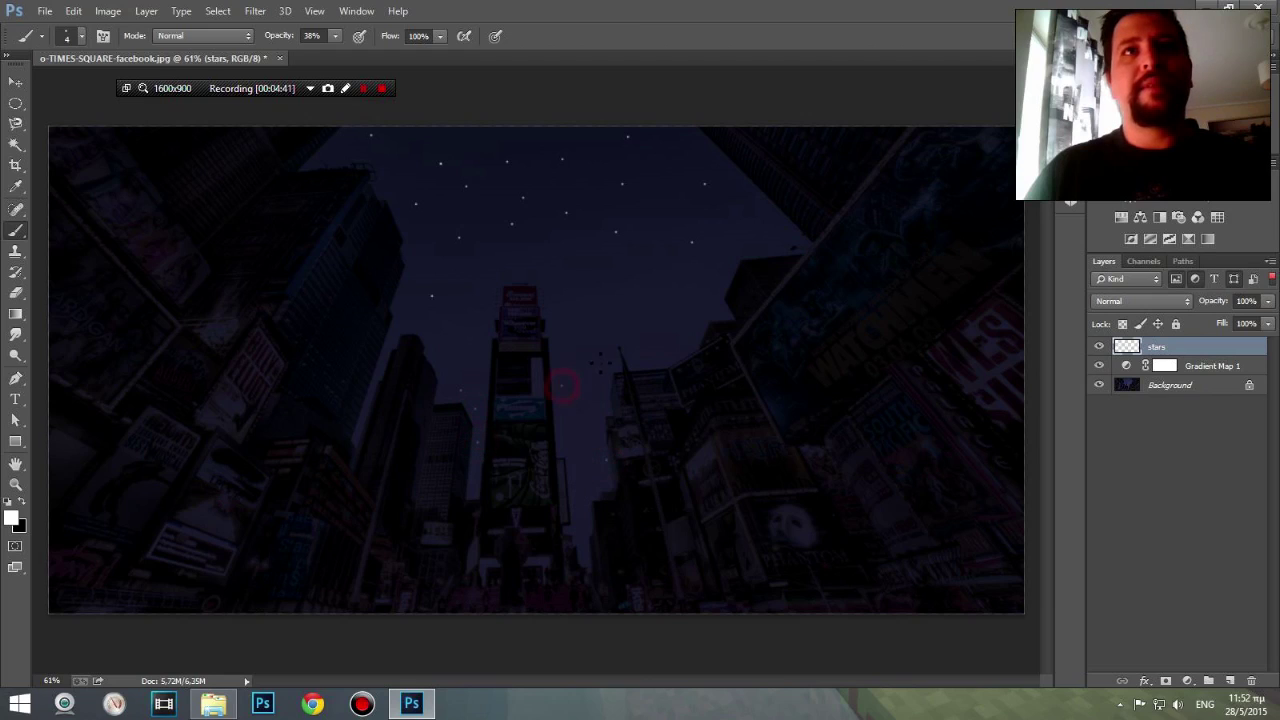
{"action": "left_click", "coordinate": [335, 36]}
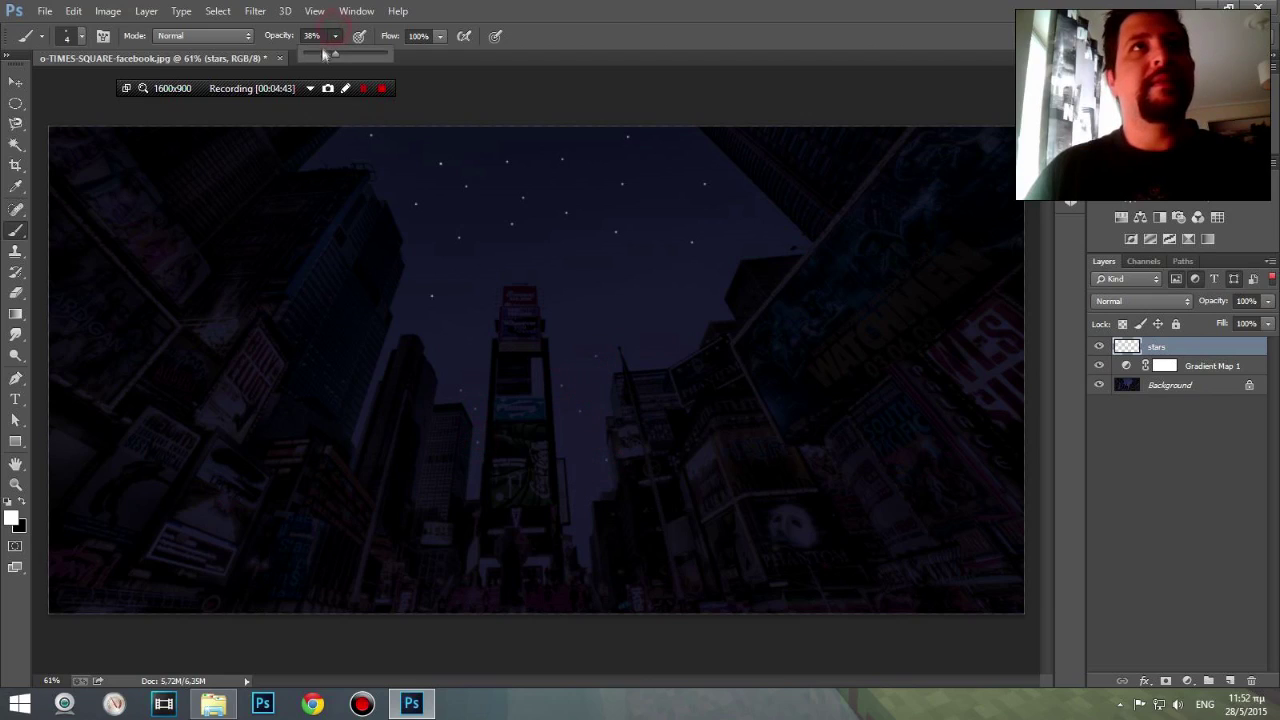
{"action": "left_click", "coordinate": [585, 452]}
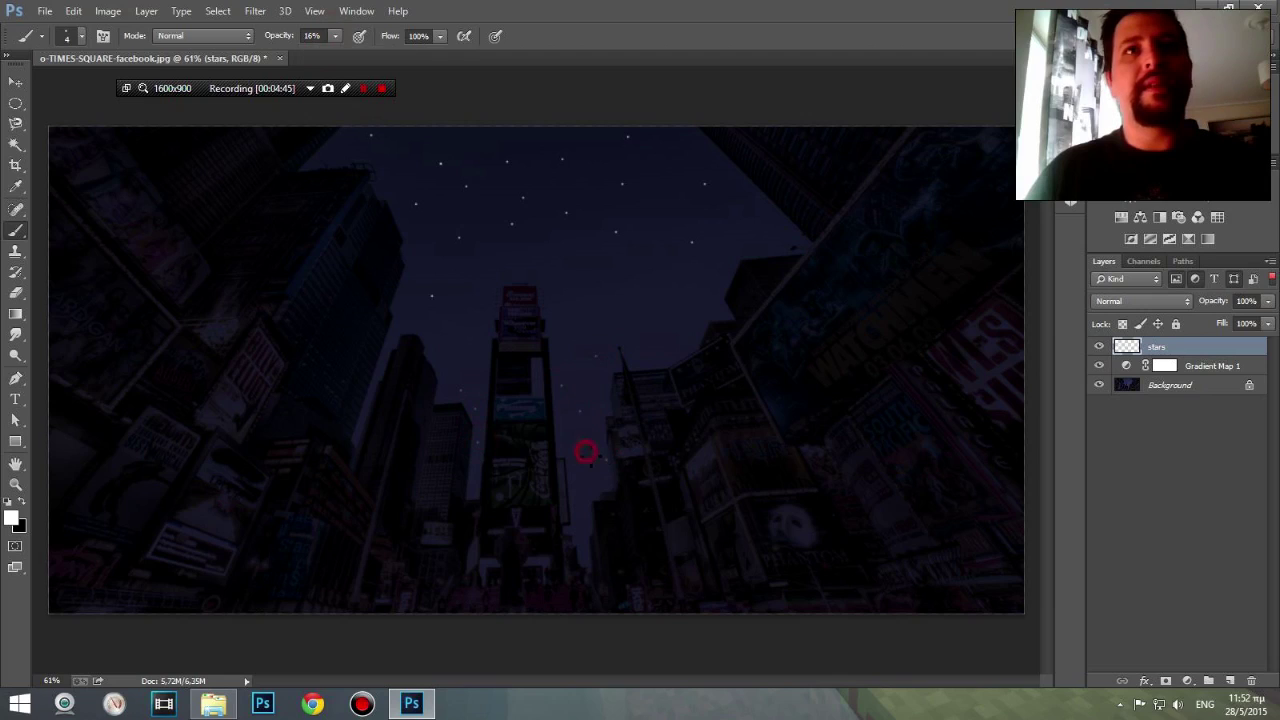
{"action": "left_click", "coordinate": [466, 462]}
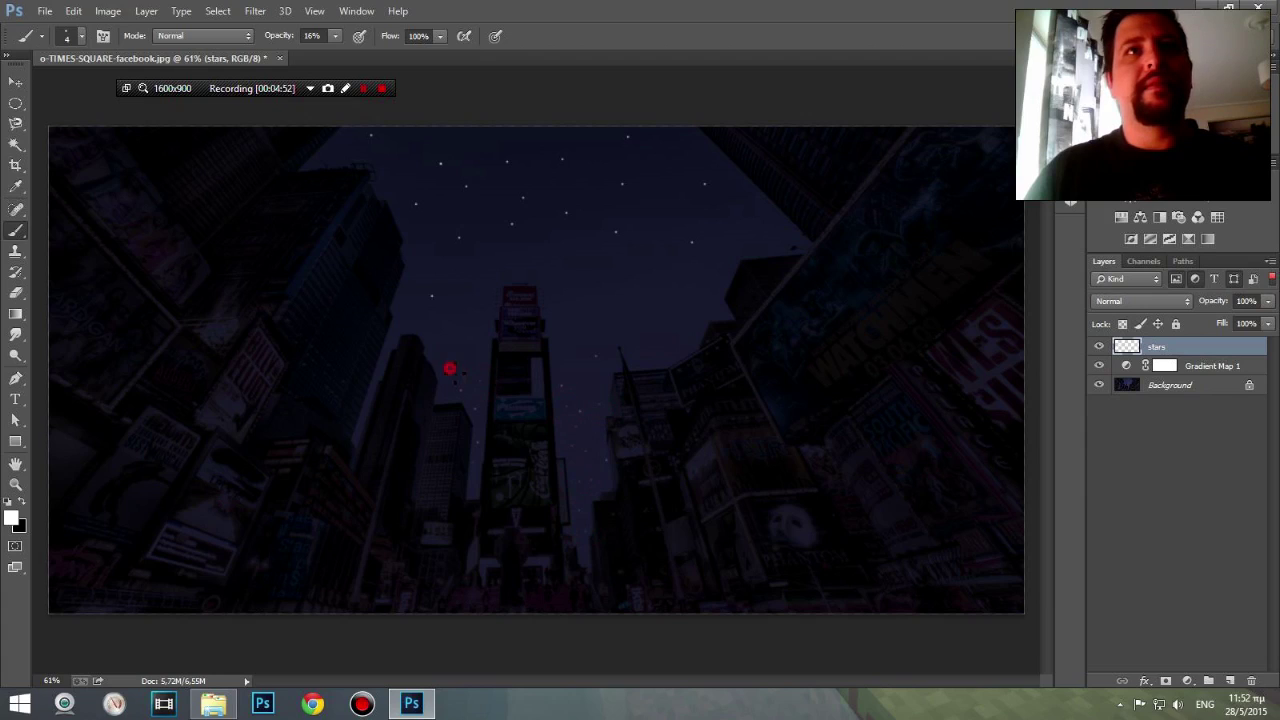
- Paint four more bright stars at 100% opacity, then a faint one at 15%
{"action": "left_click", "coordinate": [338, 36]}
{"action": "left_click_drag", "start_coordinate": [336, 54], "coordinate": [506, 54]}
{"action": "left_click", "coordinate": [385, 167]}
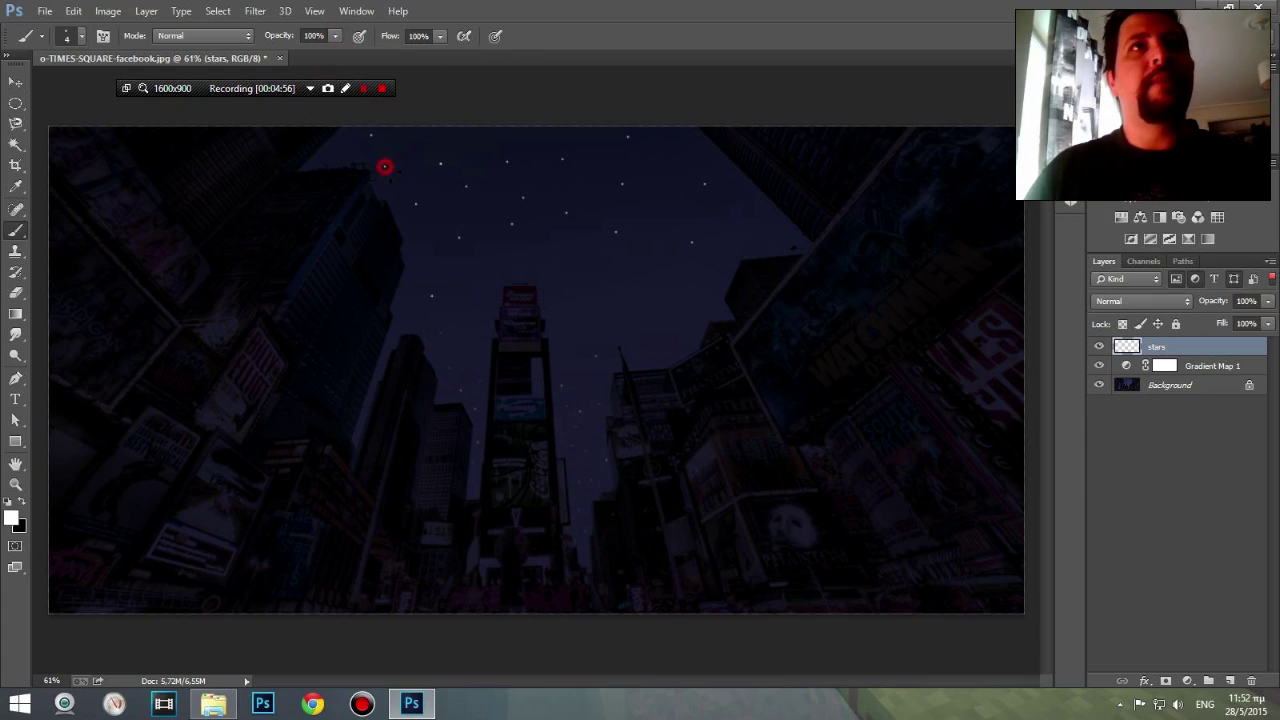
{"action": "left_click", "coordinate": [348, 148]}
{"action": "left_click", "coordinate": [749, 212]}
{"action": "left_click", "coordinate": [686, 205]}
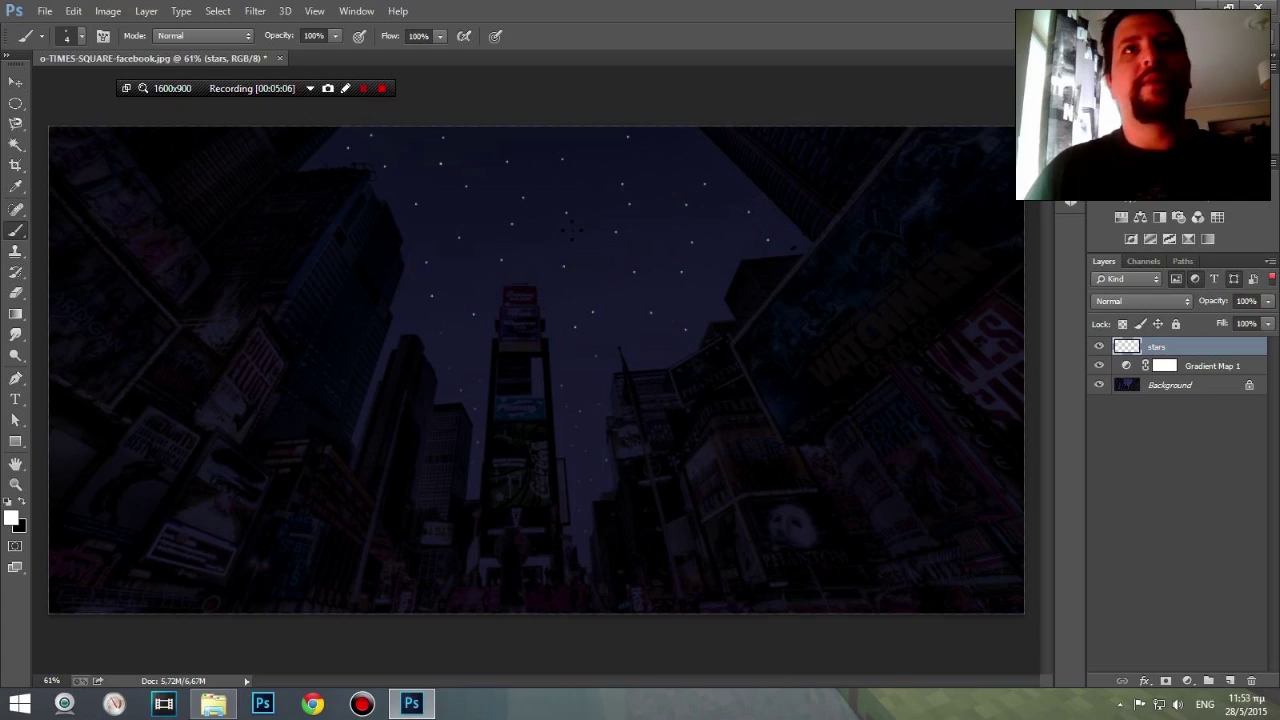
{"action": "left_click", "coordinate": [337, 36]}
{"action": "left_click_drag", "start_coordinate": [278, 57], "coordinate": [267, 56]}
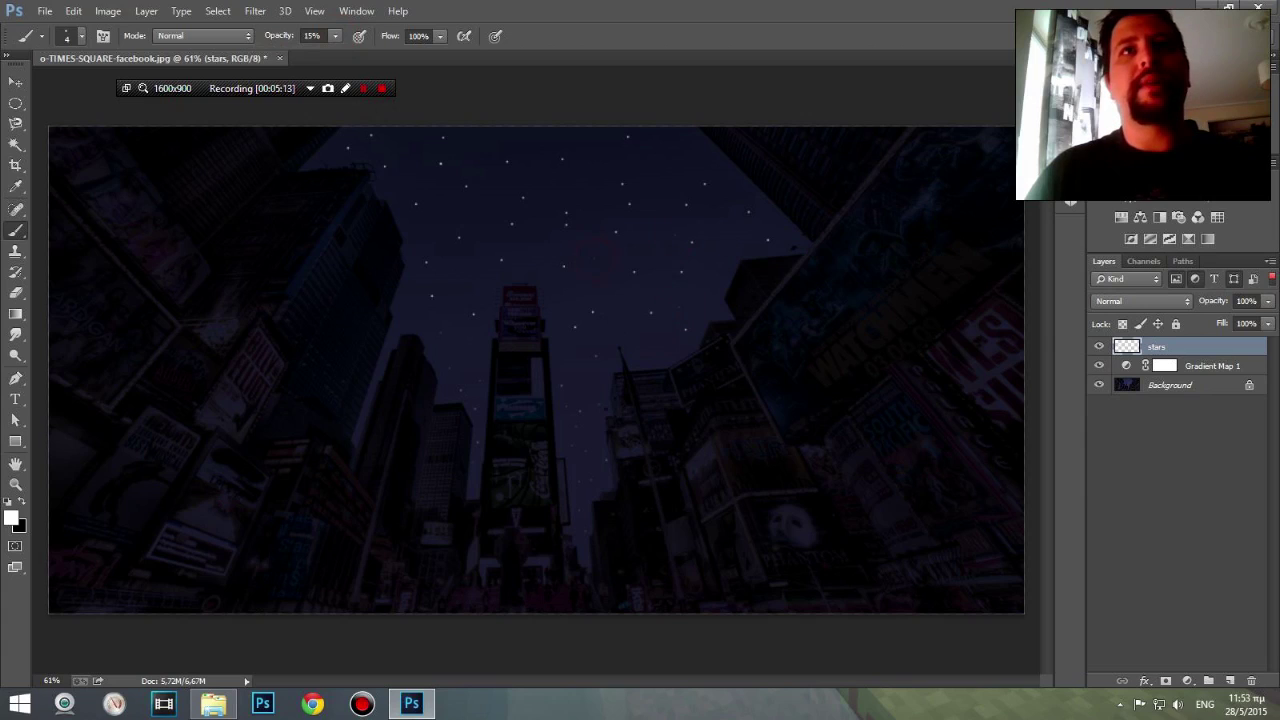
{"action": "left_click", "coordinate": [616, 325]}
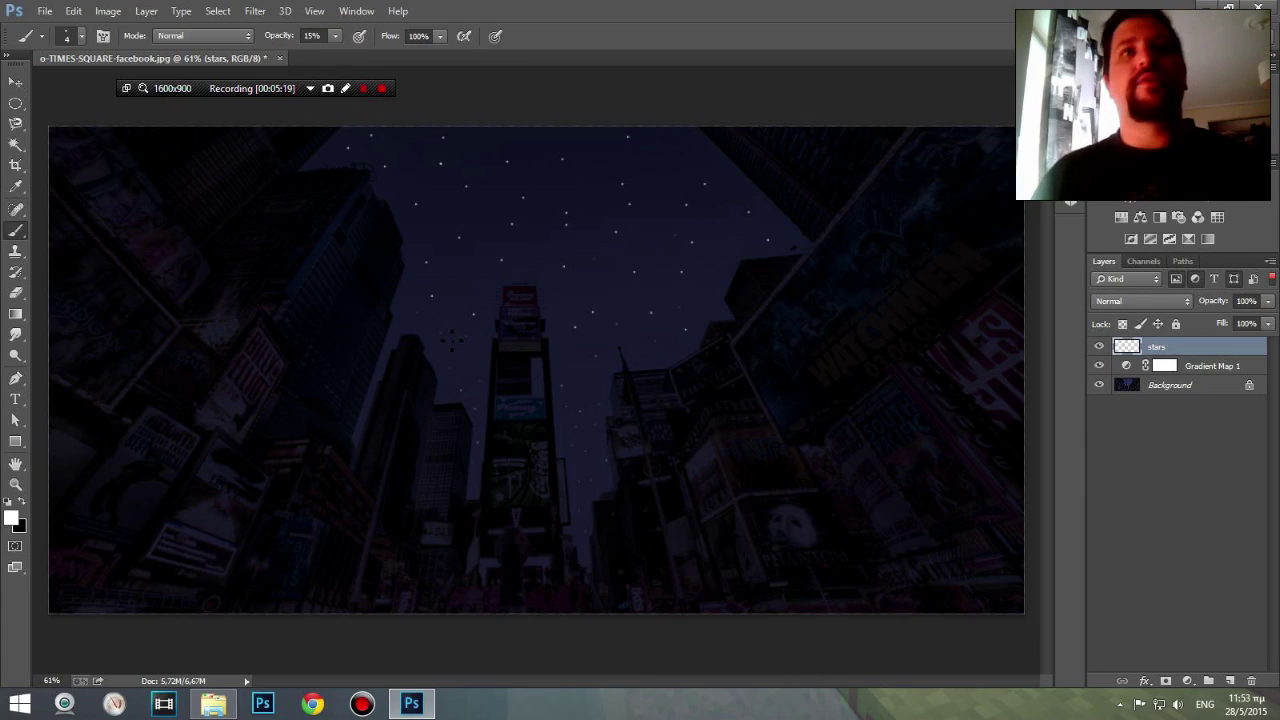
- Drag the stars layer opacity down to 37% in the Layers panel
{"action": "left_click_drag", "start_coordinate": [1268, 302], "coordinate": [1219, 320]}
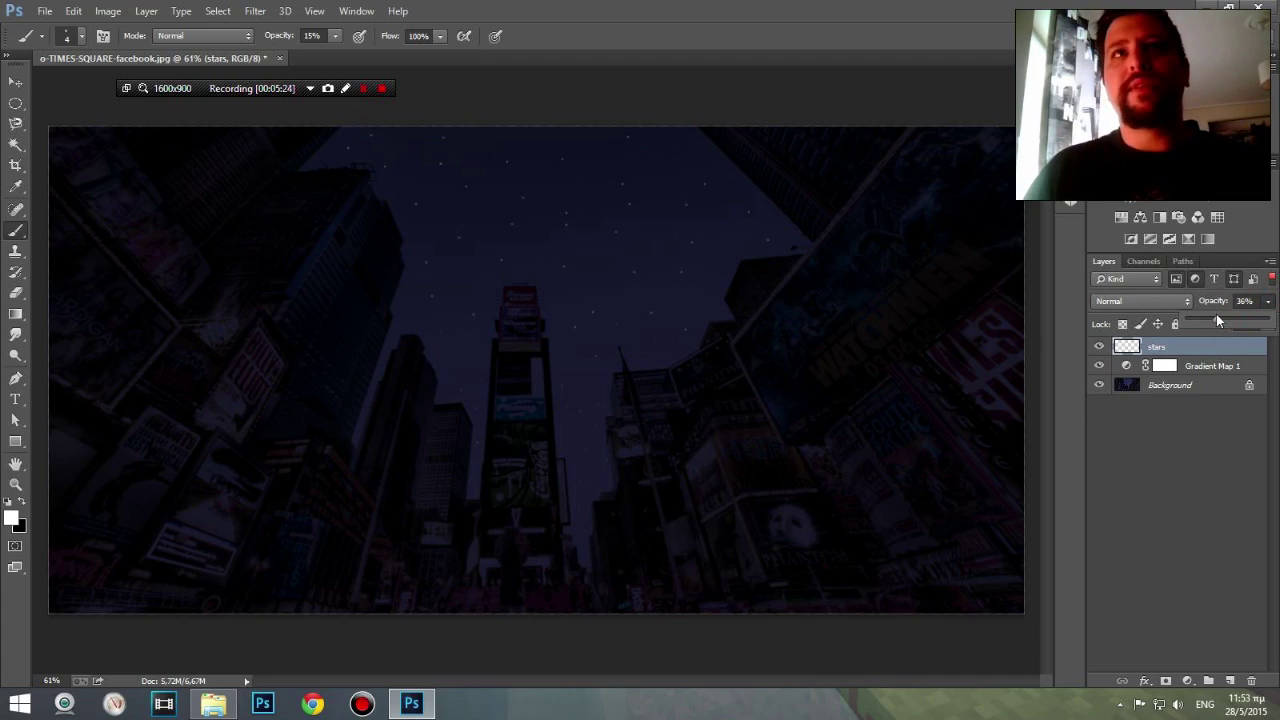
{"action": "left_click_drag", "start_coordinate": [1216, 318], "coordinate": [1268, 318]}
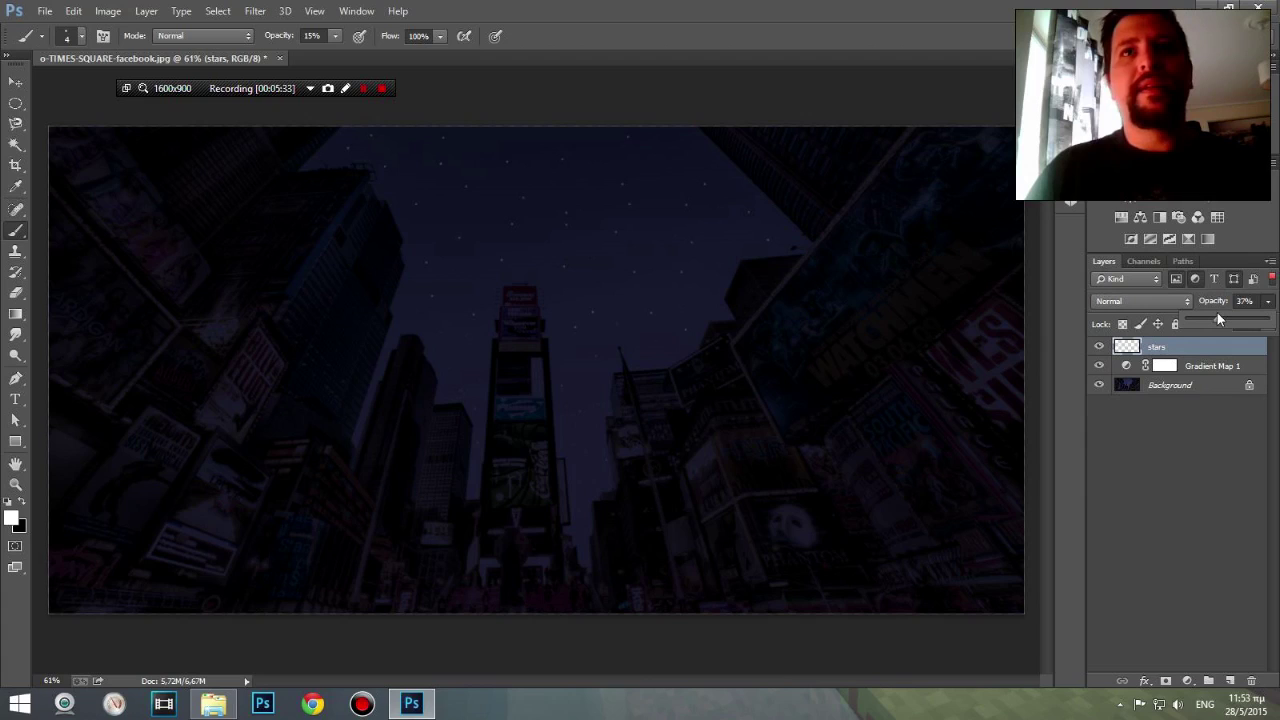
{"action": "left_click", "coordinate": [17, 87]}
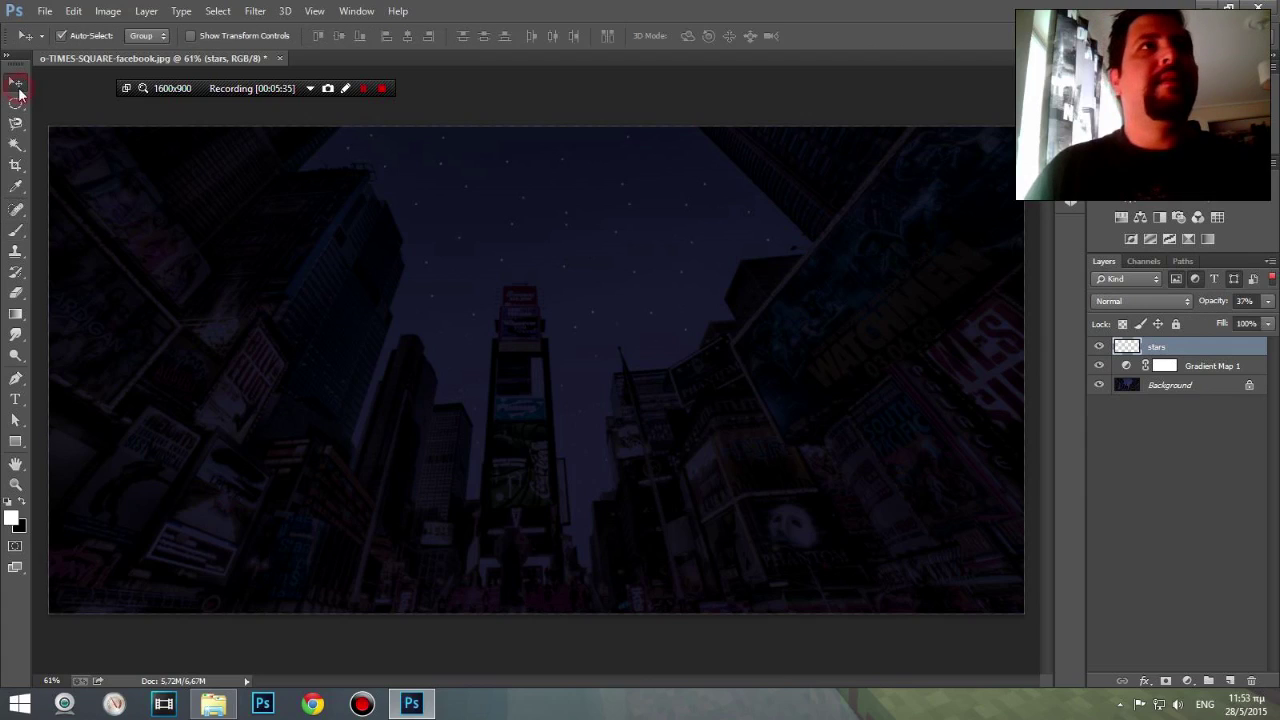
- Set the Gradient Map 1 layer's blend mode to Multiply
{"action": "left_click", "coordinate": [112, 11]}
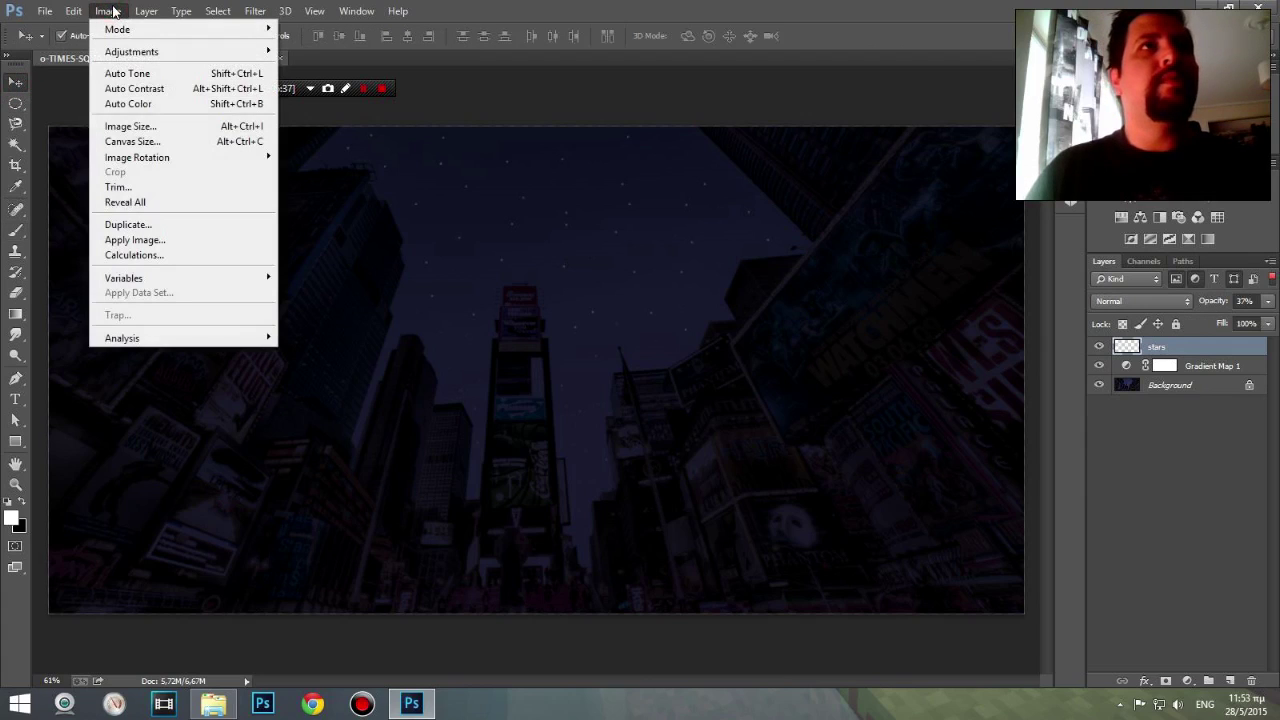
{"action": "left_click", "coordinate": [1212, 366]}
{"action": "key", "text": "shift+alt+m"}
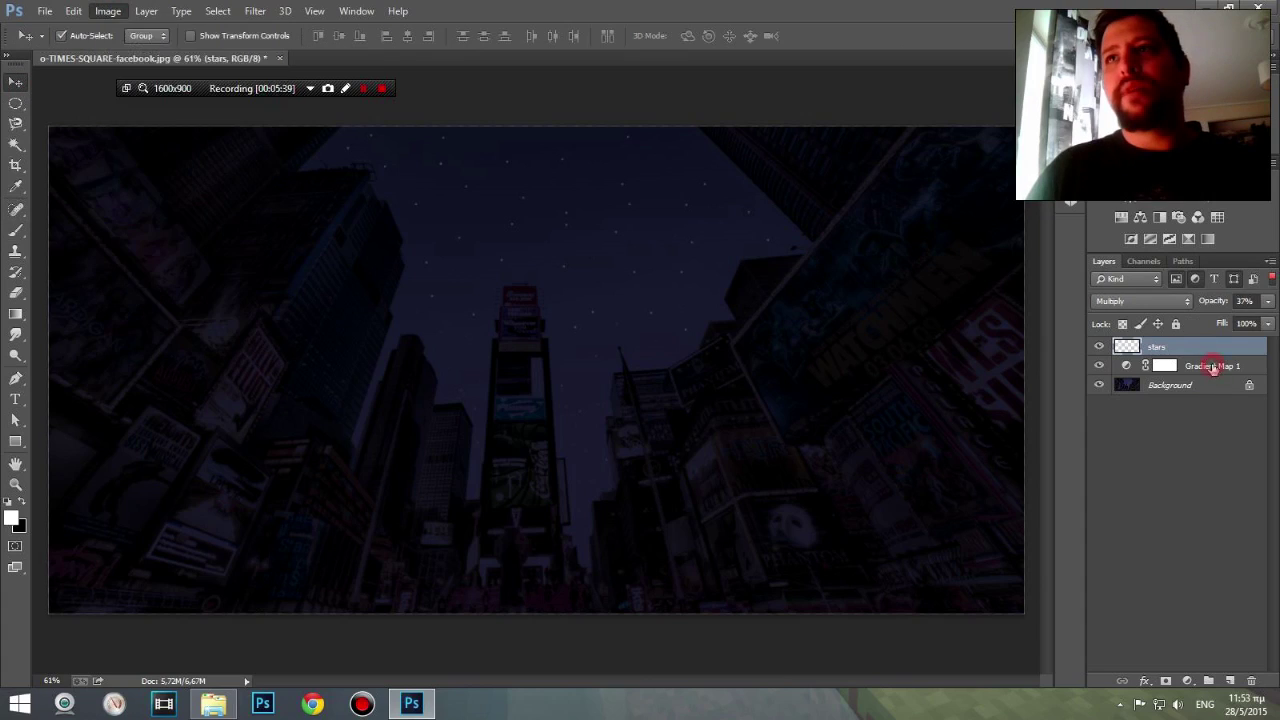
{"action": "right_click", "coordinate": [1213, 367]}
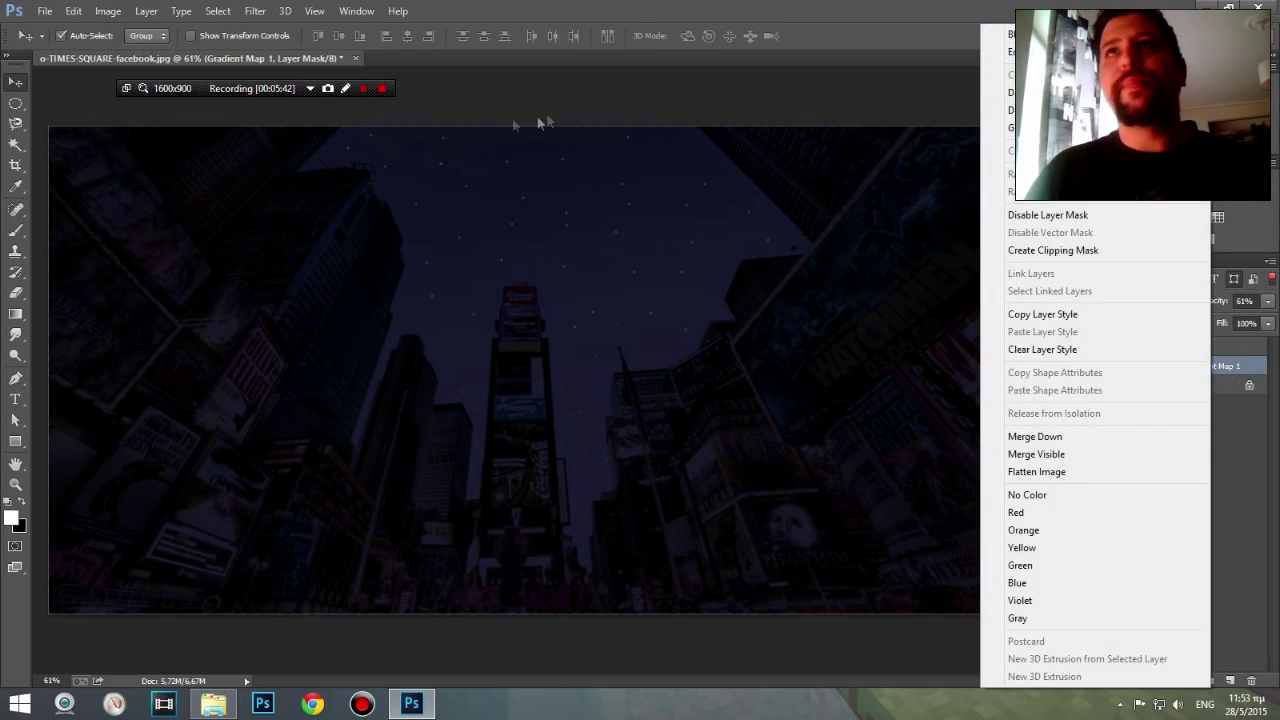
- Browse the Image and Layer menus and the options bar without applying a command
{"action": "left_click", "coordinate": [108, 11]}
{"action": "left_click", "coordinate": [146, 11]}
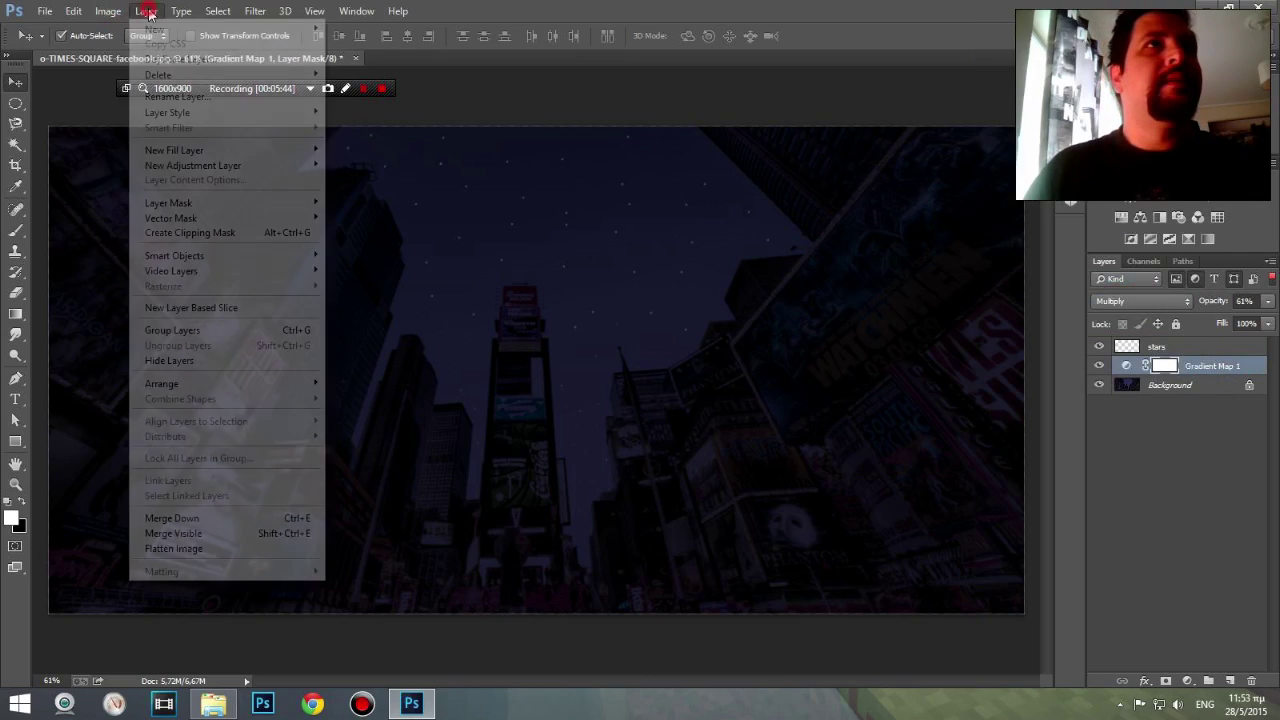
{"action": "mouse_move", "coordinate": [193, 165]}
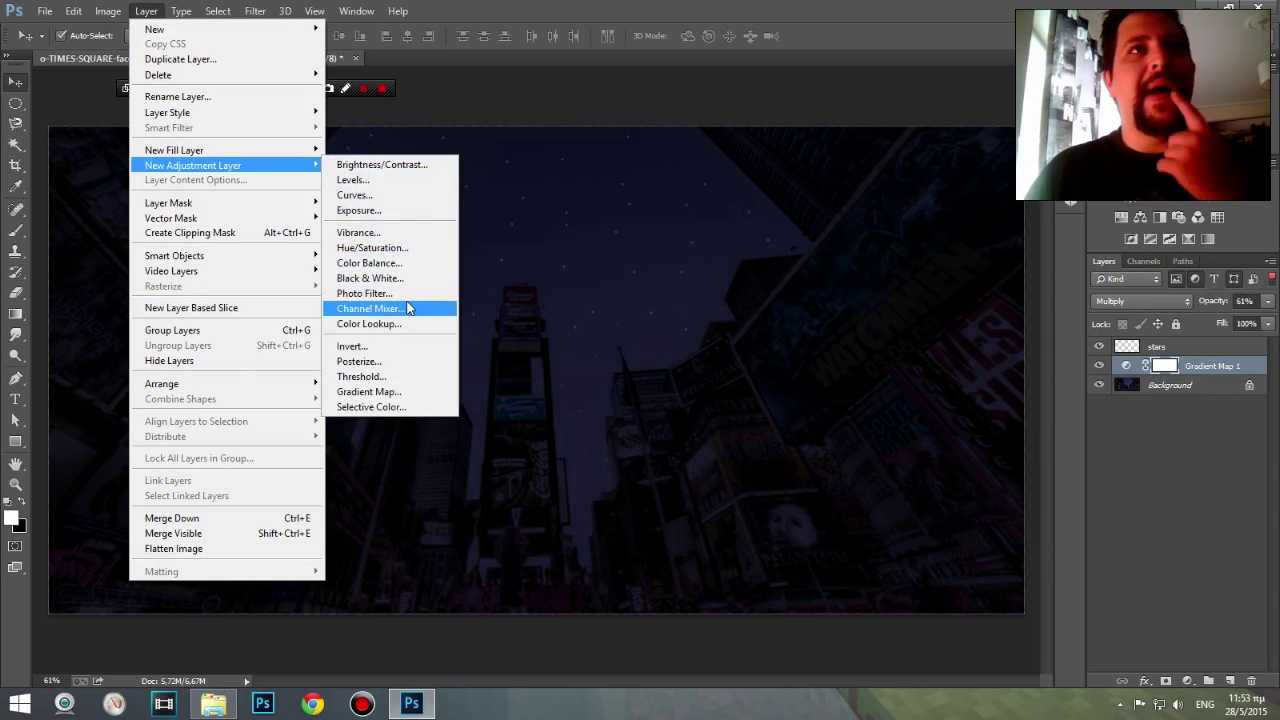
{"action": "left_click", "coordinate": [490, 6]}
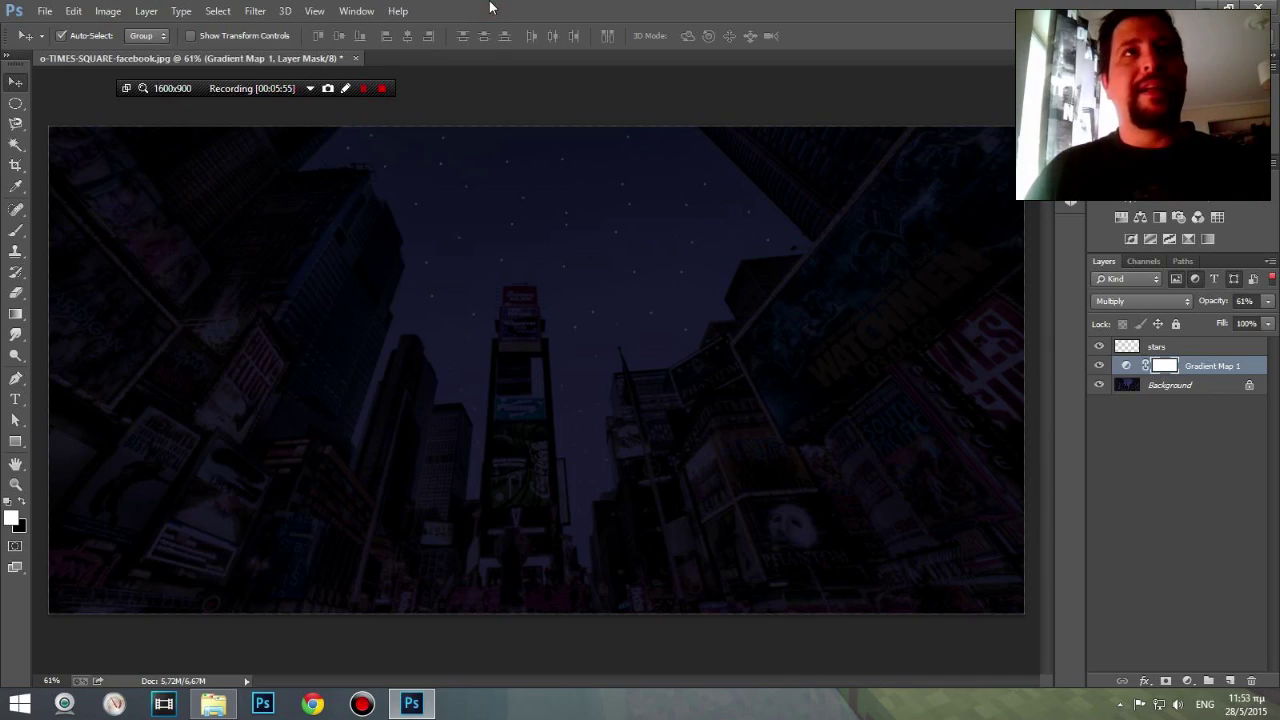
{"action": "left_click", "coordinate": [364, 89]}
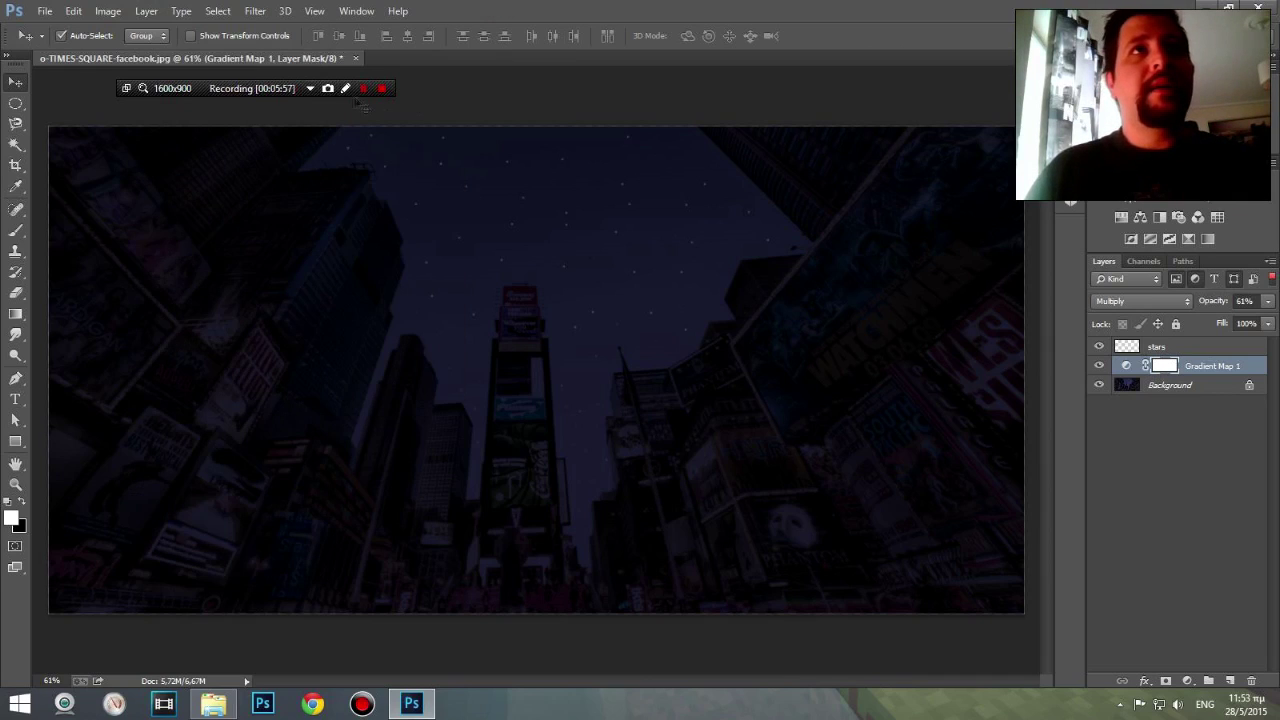
{"action": "left_click", "coordinate": [310, 89]}
{"action": "left_click", "coordinate": [335, 107]}
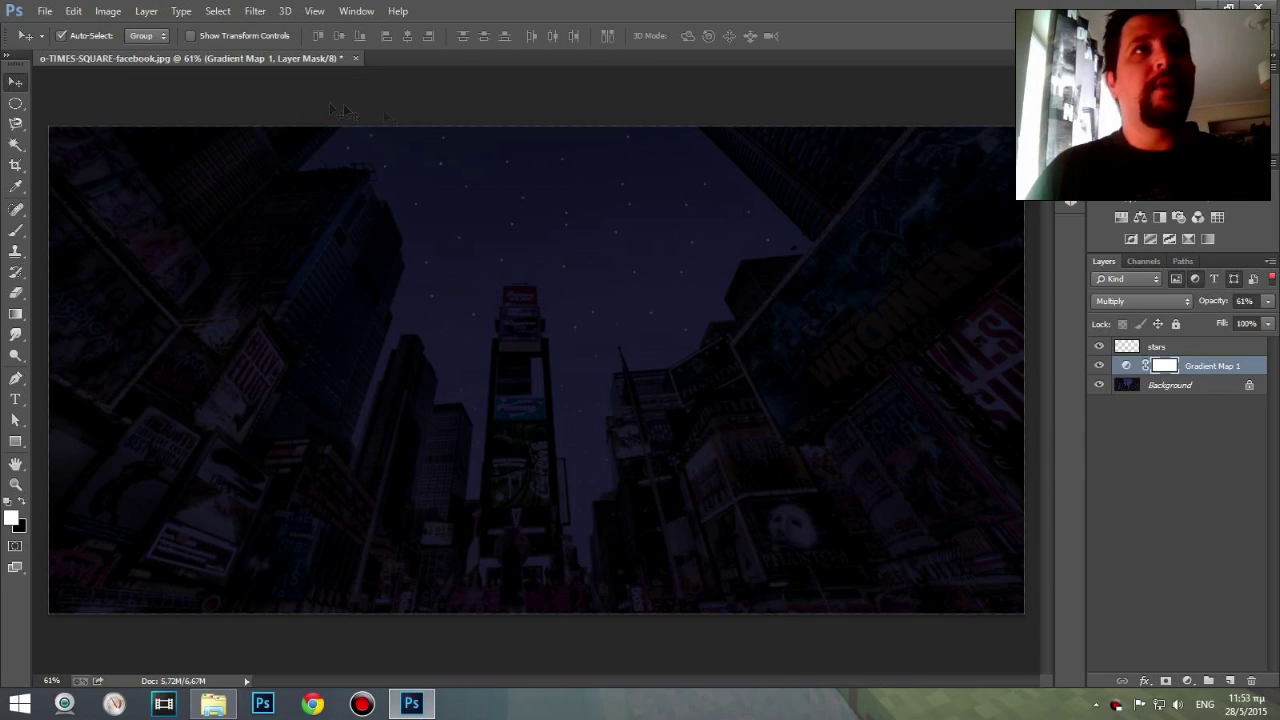
- Merge the stars, Gradient Map 1 and Background layers into one Background layer
{"action": "scroll", "coordinate": [640, 437], "scroll_direction": "down", "scroll_amount": 2}
{"action": "scroll", "coordinate": [640, 437], "scroll_direction": "up", "scroll_amount": 2}
{"action": "scroll", "coordinate": [640, 437], "scroll_direction": "up", "scroll_amount": 1}
{"action": "scroll", "coordinate": [640, 437], "scroll_direction": "down", "scroll_amount": 2}
{"action": "scroll", "coordinate": [632, 428], "scroll_direction": "up", "scroll_amount": 1}
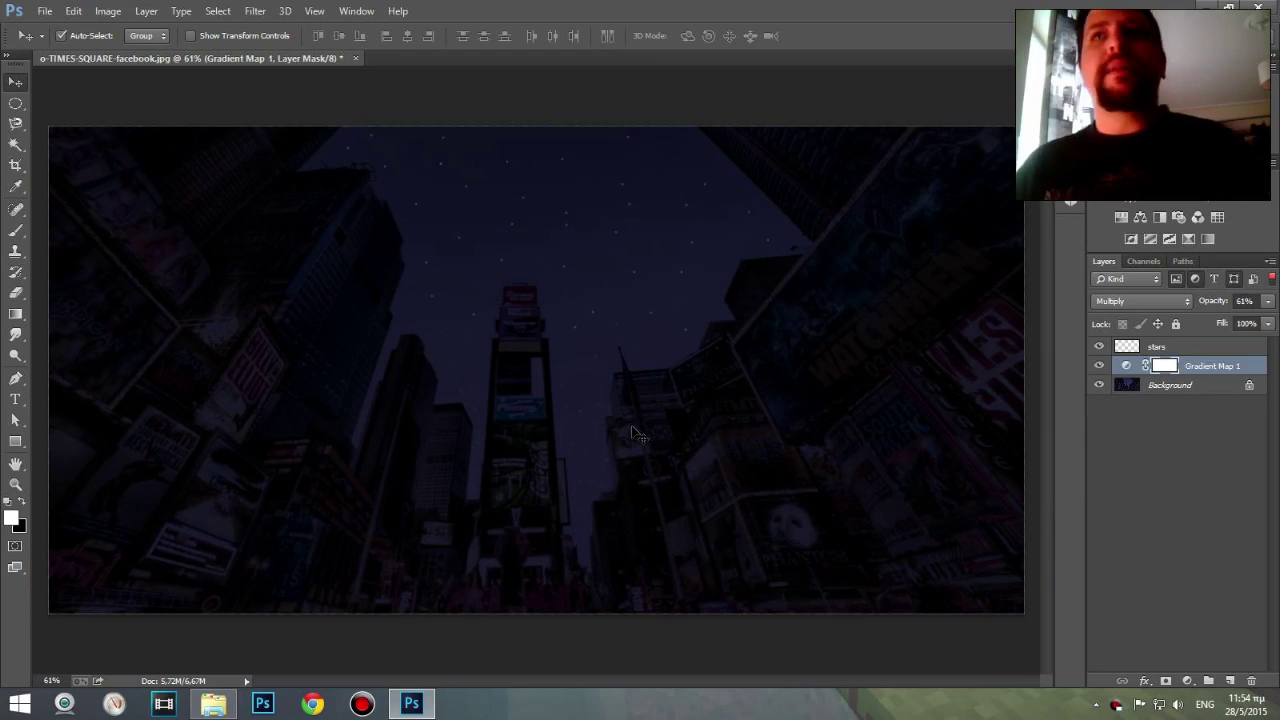
{"action": "left_click", "coordinate": [146, 11]}
{"action": "left_click", "coordinate": [200, 548]}
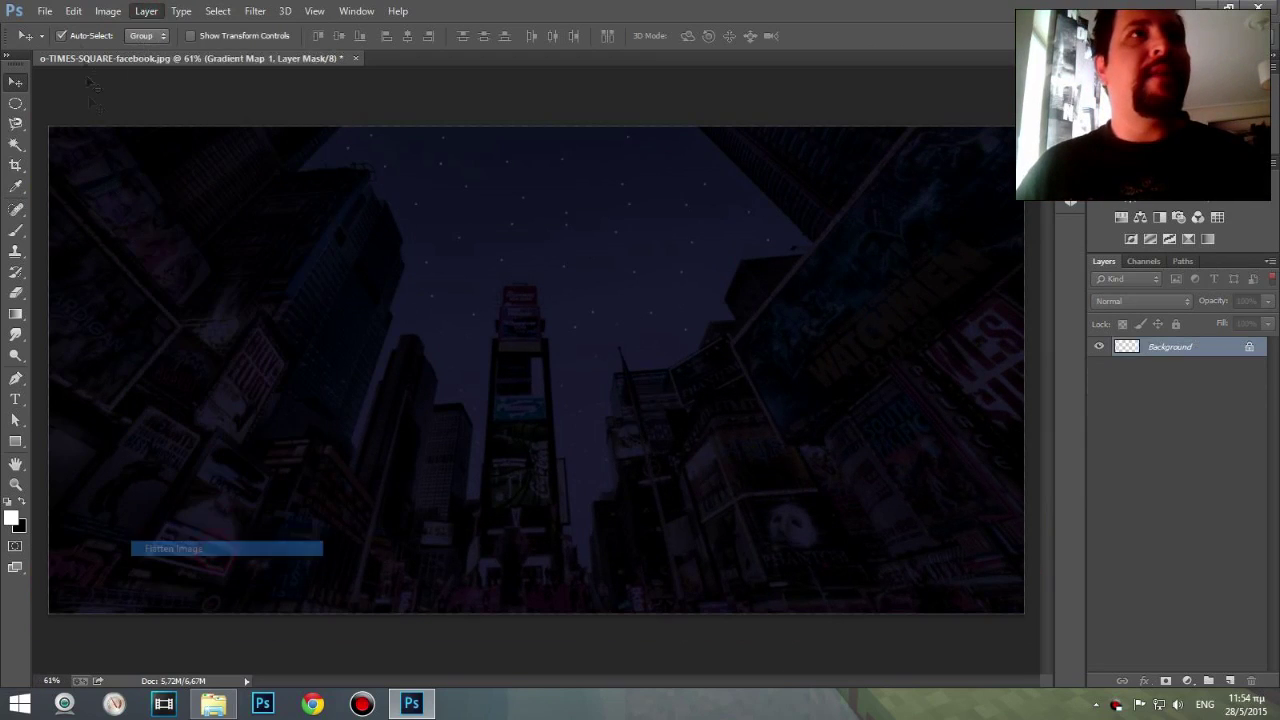
- Apply Brightness/Contrast with brightness 21 and contrast 20, then return to the Move tool
{"action": "left_click", "coordinate": [108, 11]}
{"action": "left_click", "coordinate": [366, 52]}
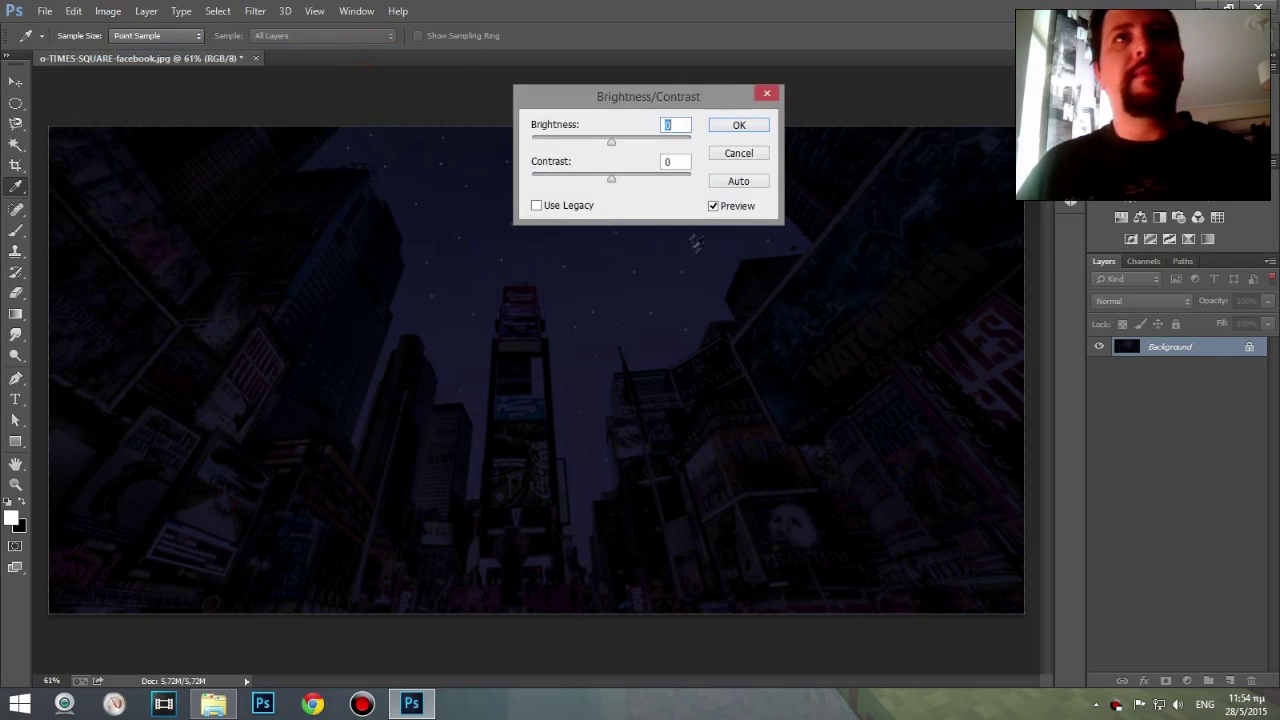
{"action": "mouse_move", "coordinate": [611, 177]}
{"action": "left_mouse_down"}
{"action": "mouse_move", "coordinate": [631, 180]}
{"action": "mouse_move", "coordinate": [640, 145]}
{"action": "mouse_move", "coordinate": [612, 147]}
{"action": "mouse_move", "coordinate": [650, 182]}
{"action": "mouse_move", "coordinate": [613, 176]}
{"action": "mouse_move", "coordinate": [628, 181]}
{"action": "left_mouse_up"}
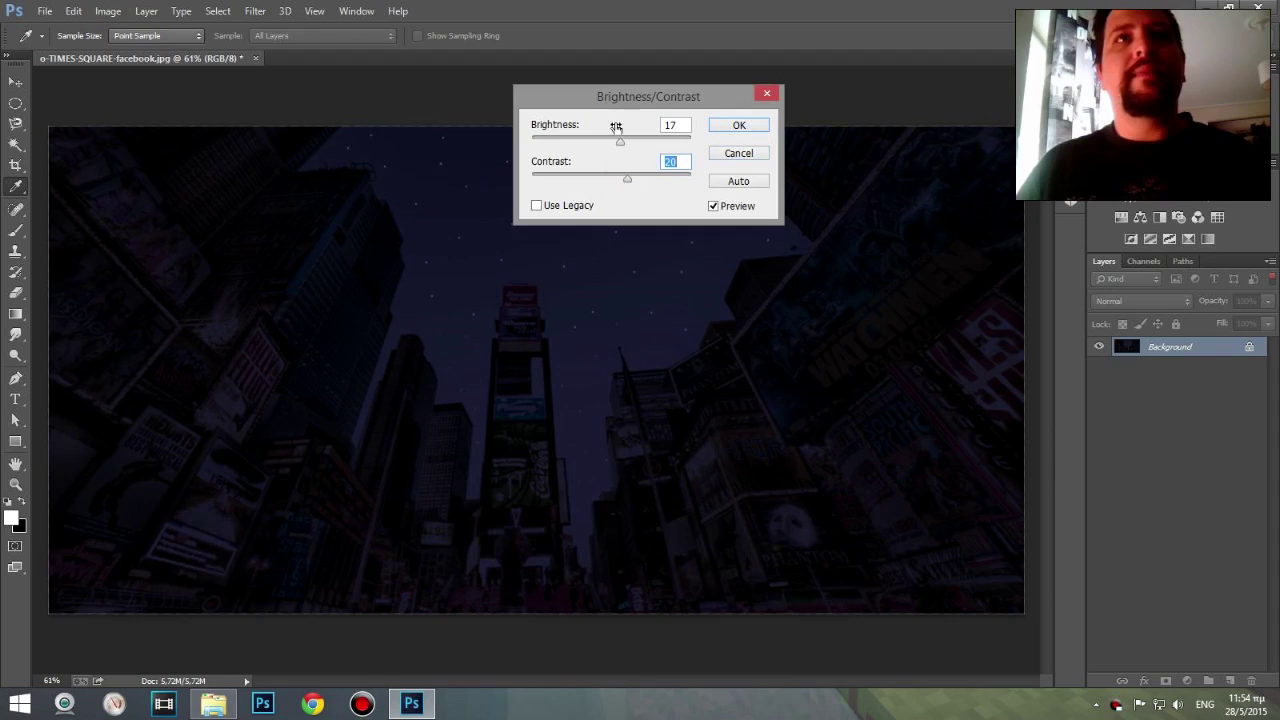
{"action": "left_click", "coordinate": [749, 125]}
{"action": "key", "text": "v"}
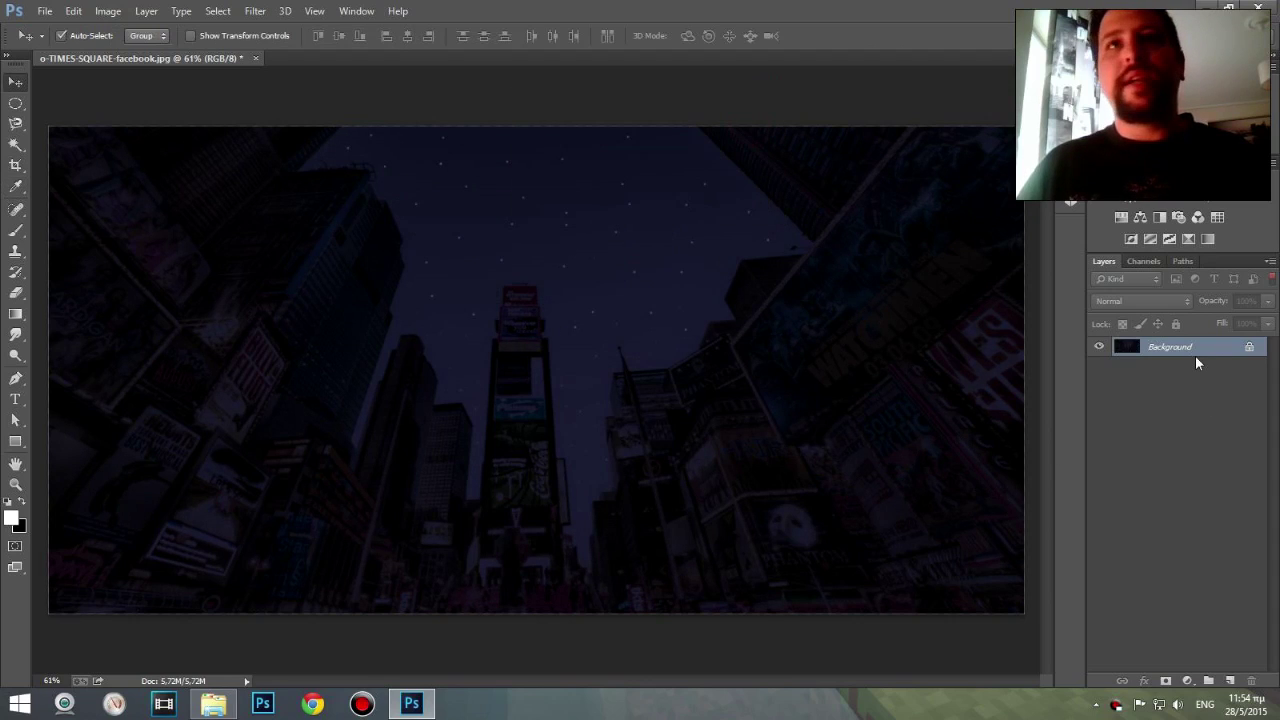